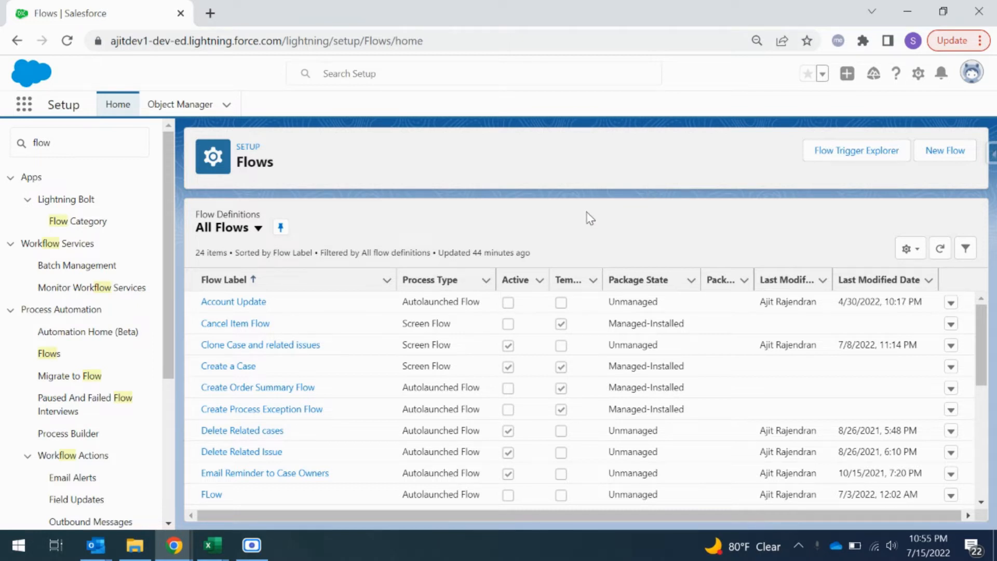
Step: Create a new Screen Flow and add a Screen element between its start and end
left_click(945, 160)
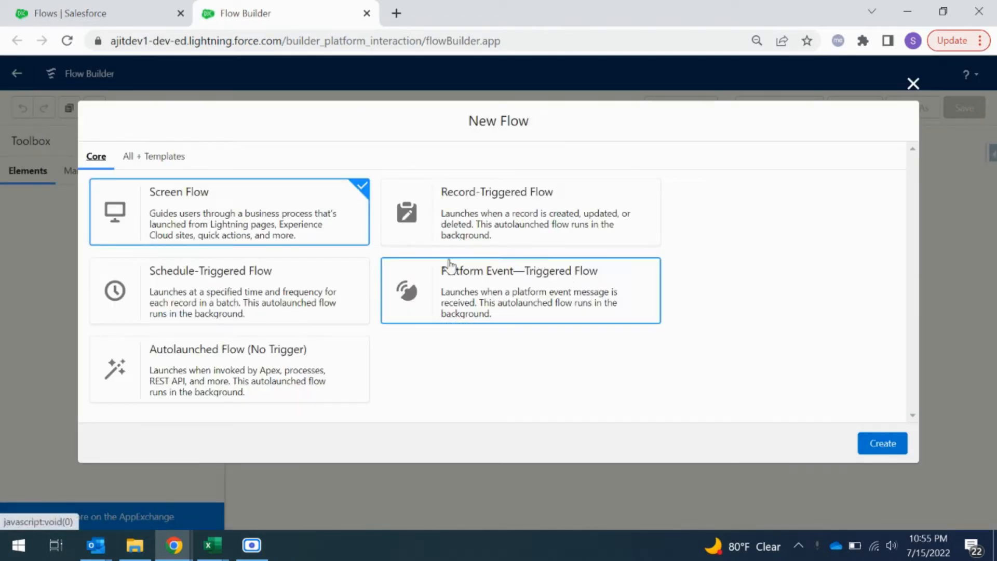
left_click(270, 223)
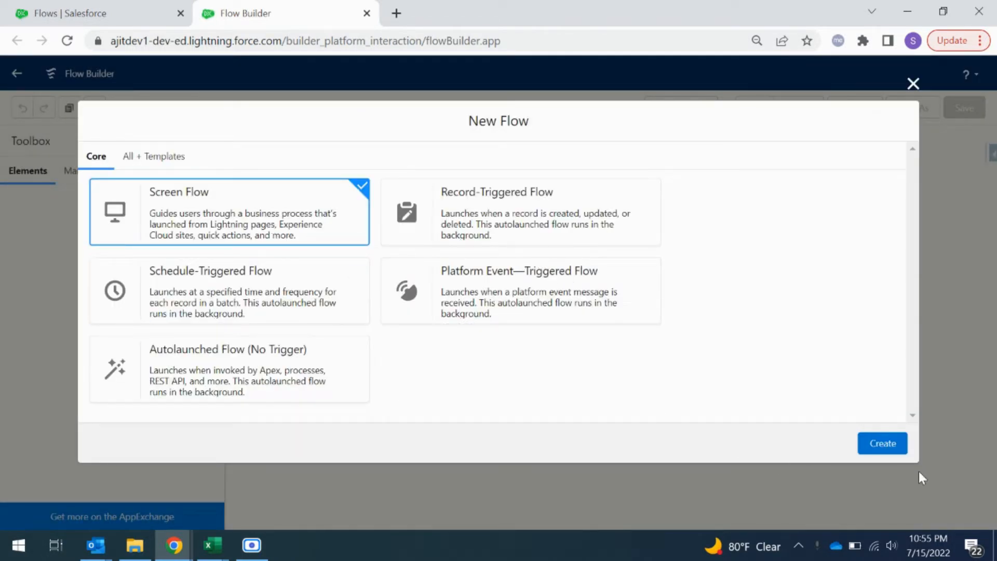
left_click(884, 441)
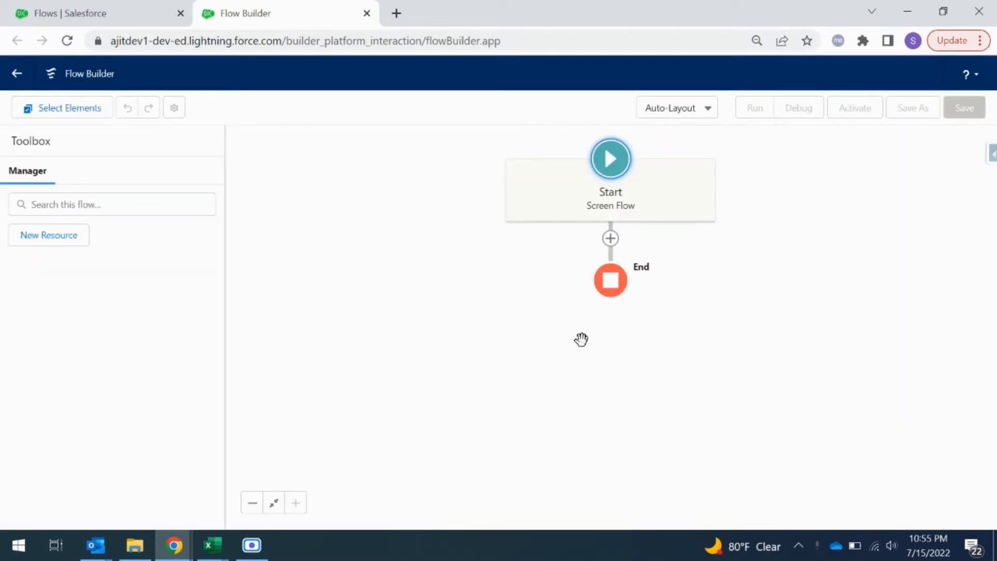
left_click(610, 238)
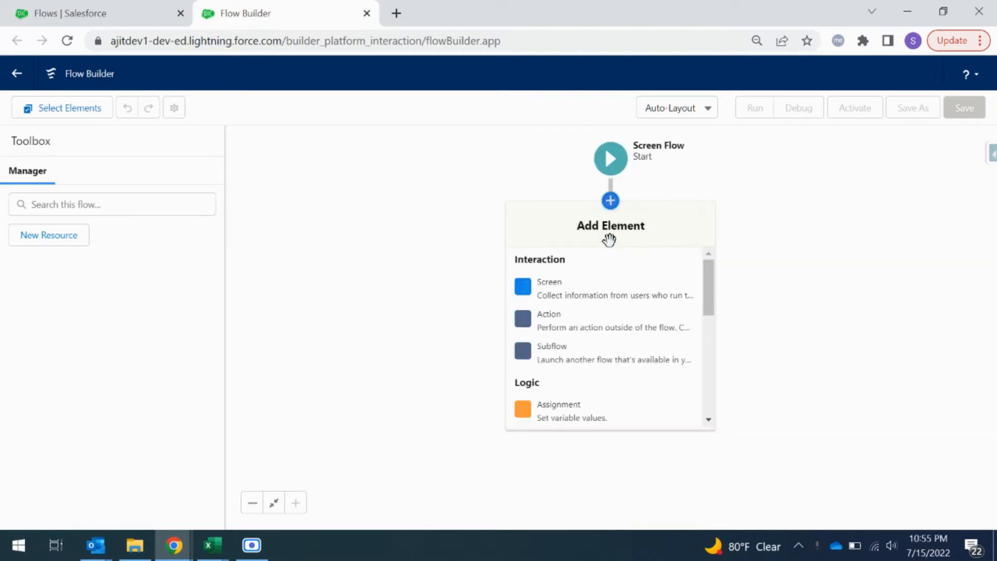
left_click(592, 296)
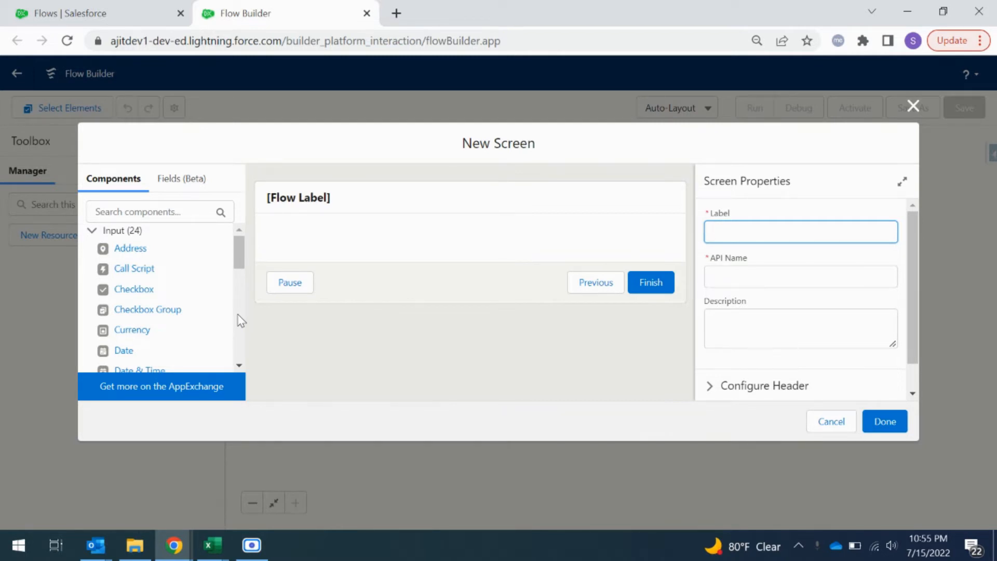
Step: Add an Email component, a Text component and a Long Text Area component to the screen, one below the other
scroll(174, 340, "down", 4)
left_click_drag(123, 282, 318, 252)
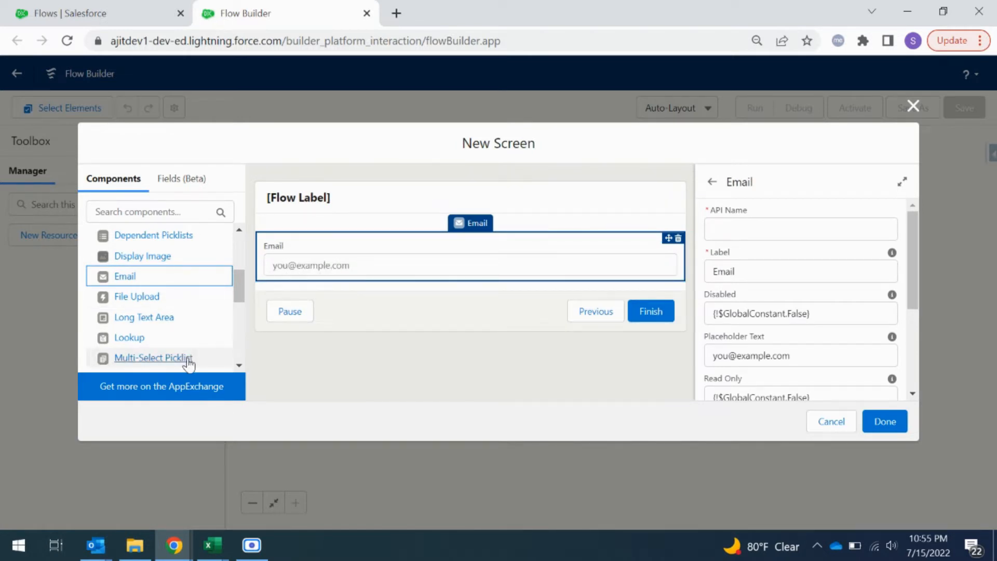
scroll(188, 361, "down", 2)
scroll(189, 364, "down", 4)
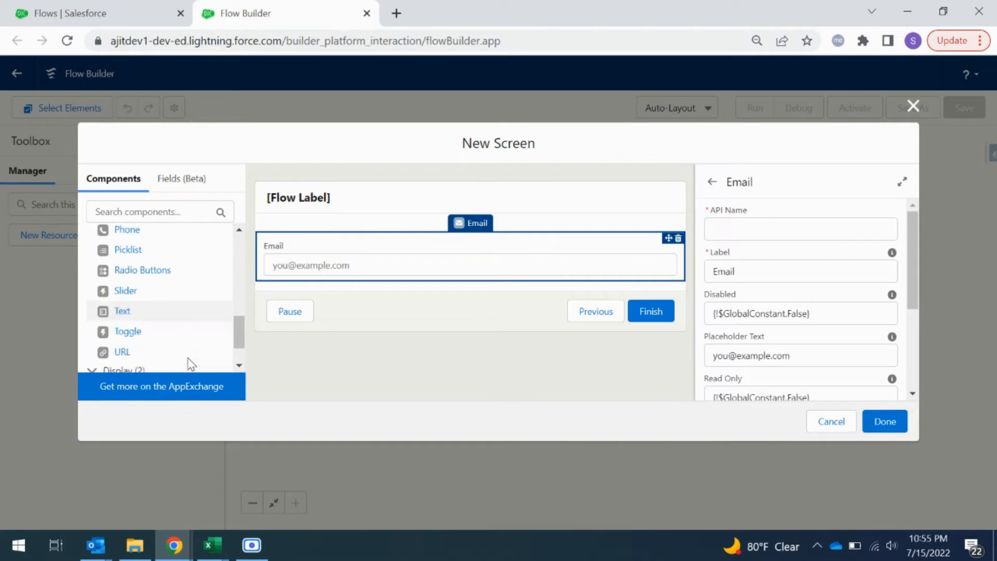
left_click_drag(123, 287, 277, 286)
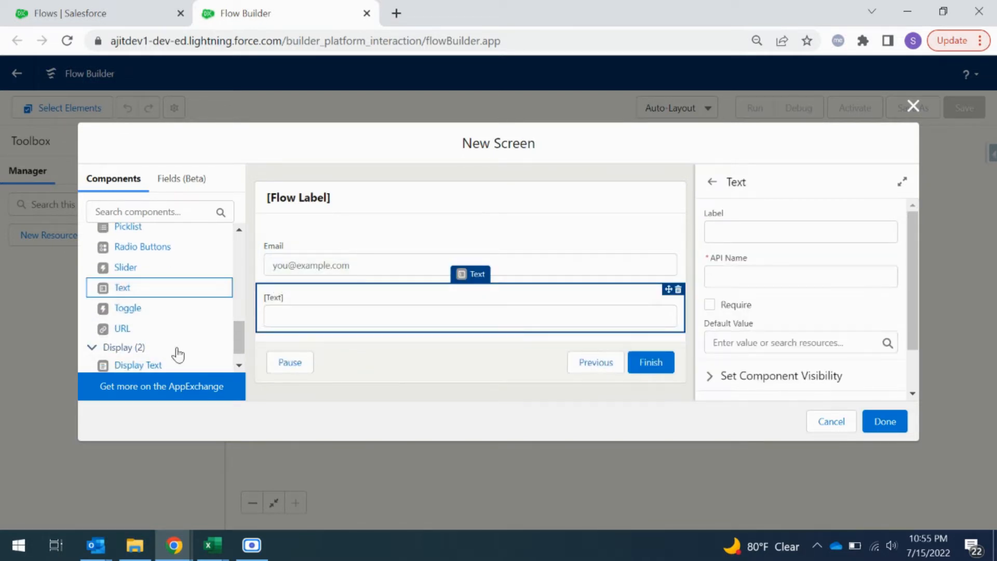
scroll(178, 355, "up", 5)
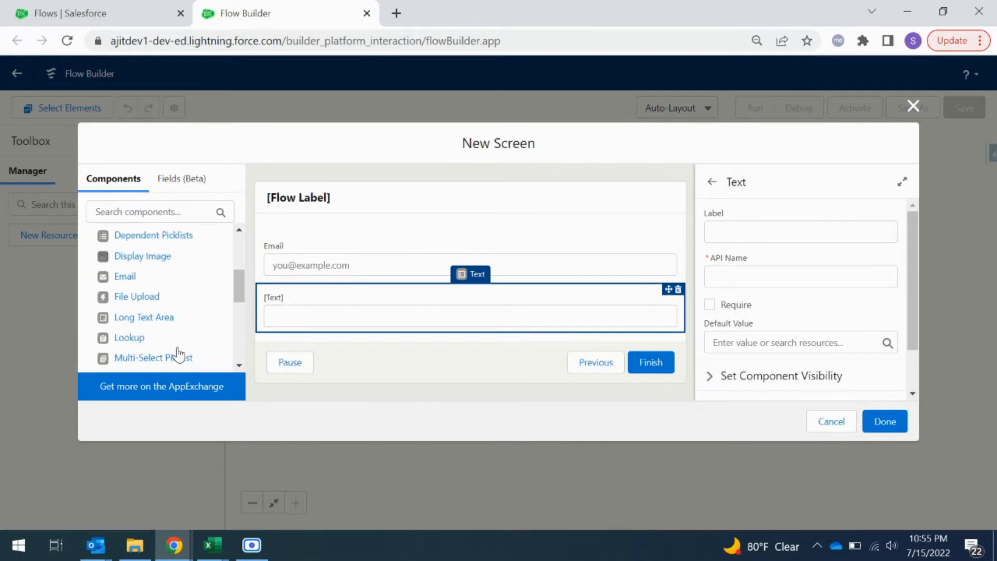
left_click_drag(155, 316, 320, 338)
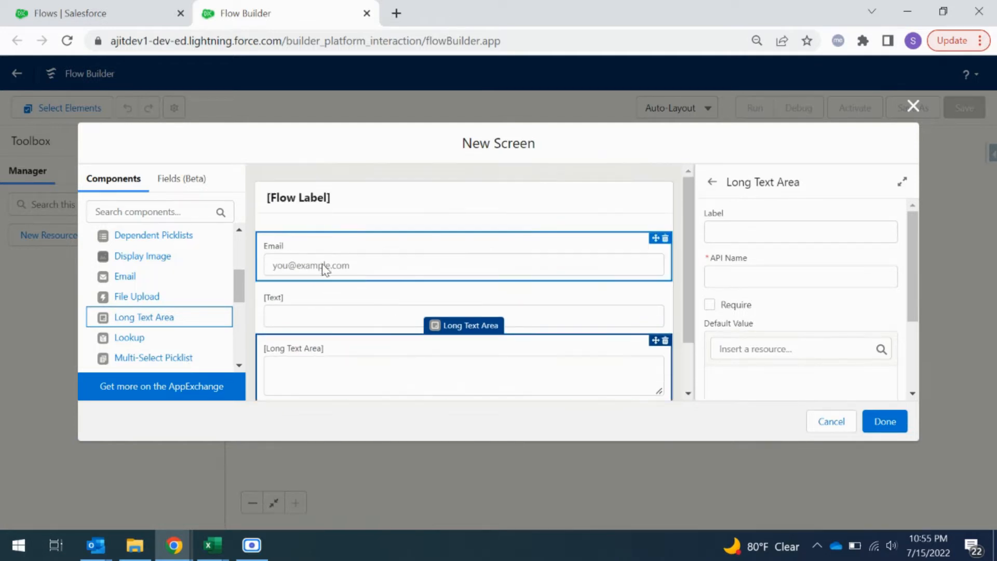
Step: Set the Email component's API name to Email and label the Text component Subject
left_click(340, 266)
left_click(743, 229)
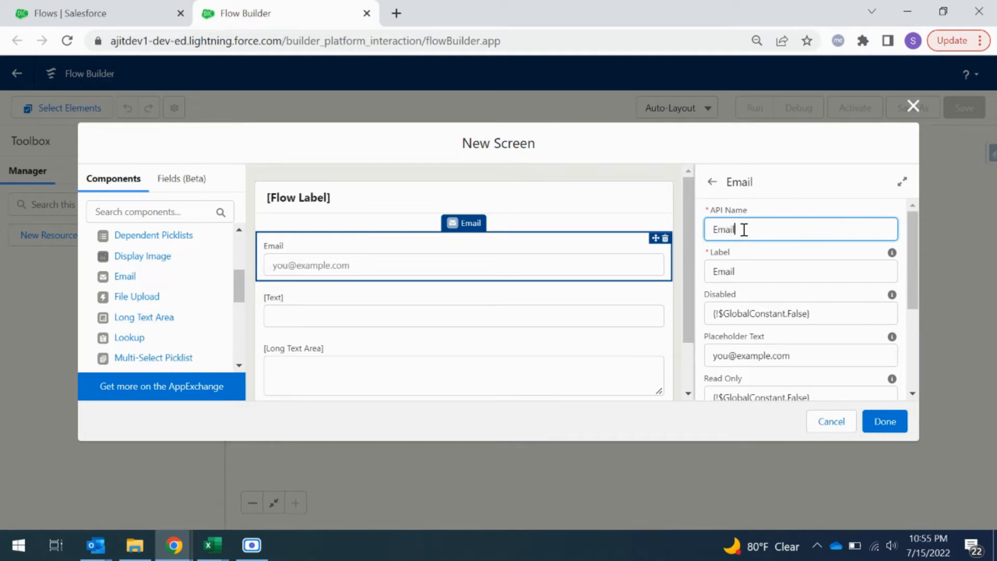
left_click(447, 308)
left_click(798, 233)
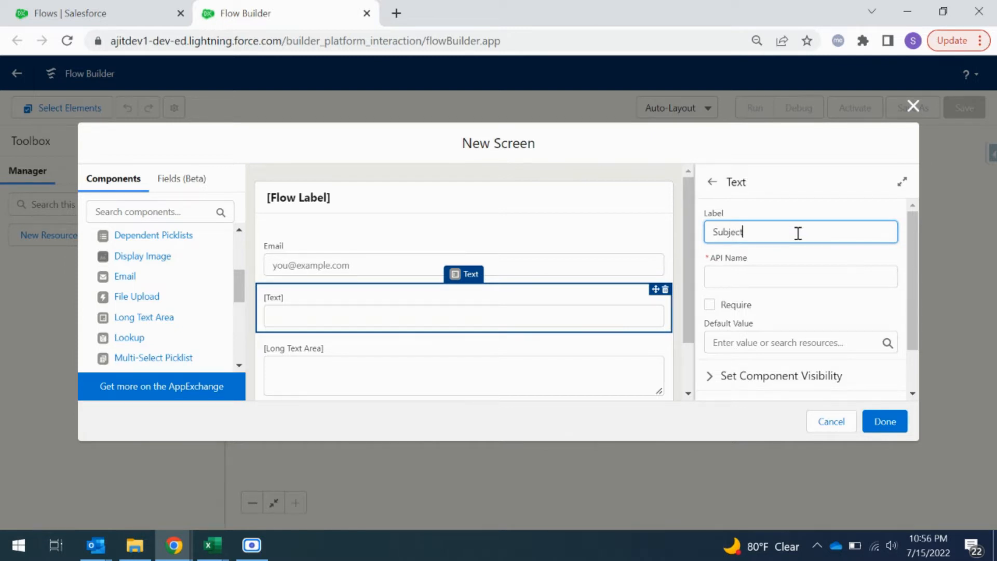
left_click(796, 259)
scroll(797, 259, "down", 1)
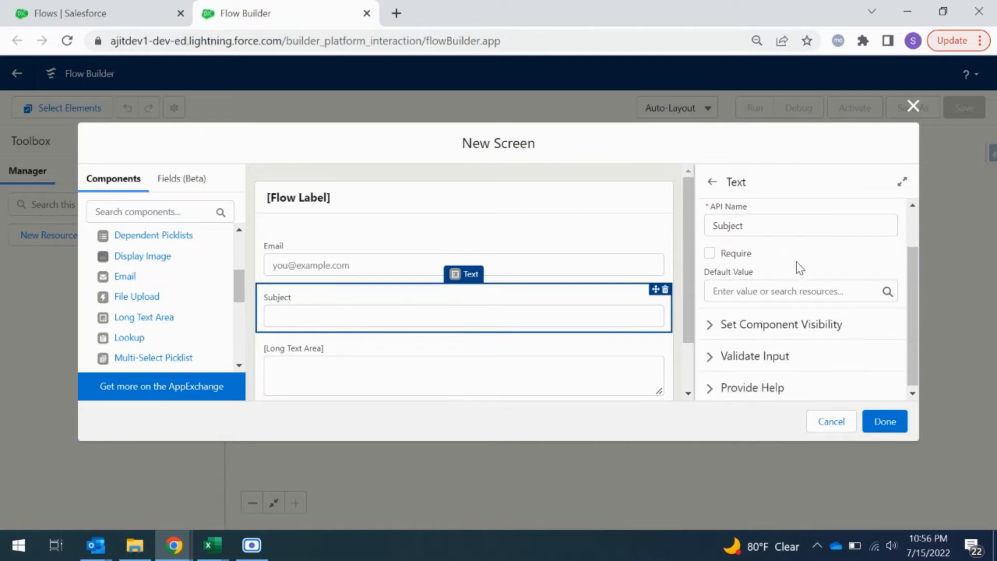
Step: Label the Long Text Area component Body and check the Subject and Email components' properties
left_click(328, 356)
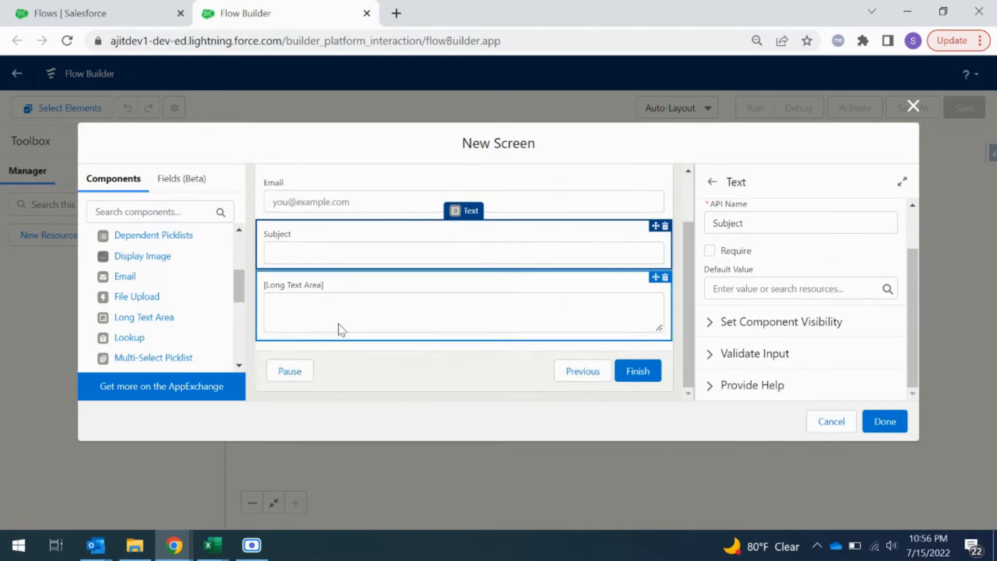
left_click(765, 227)
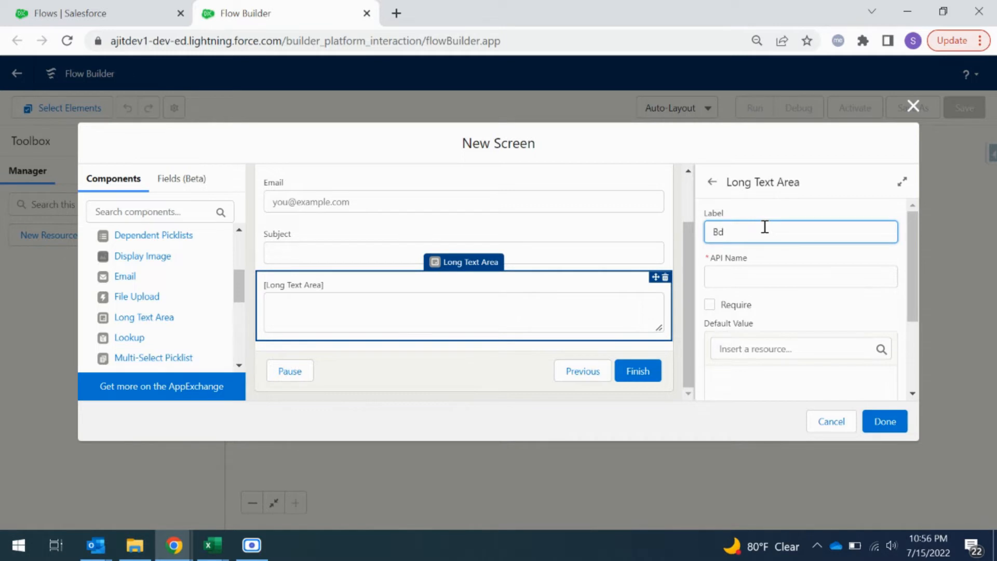
left_click(802, 214)
scroll(810, 259, "down", 2)
scroll(810, 261, "down", 1)
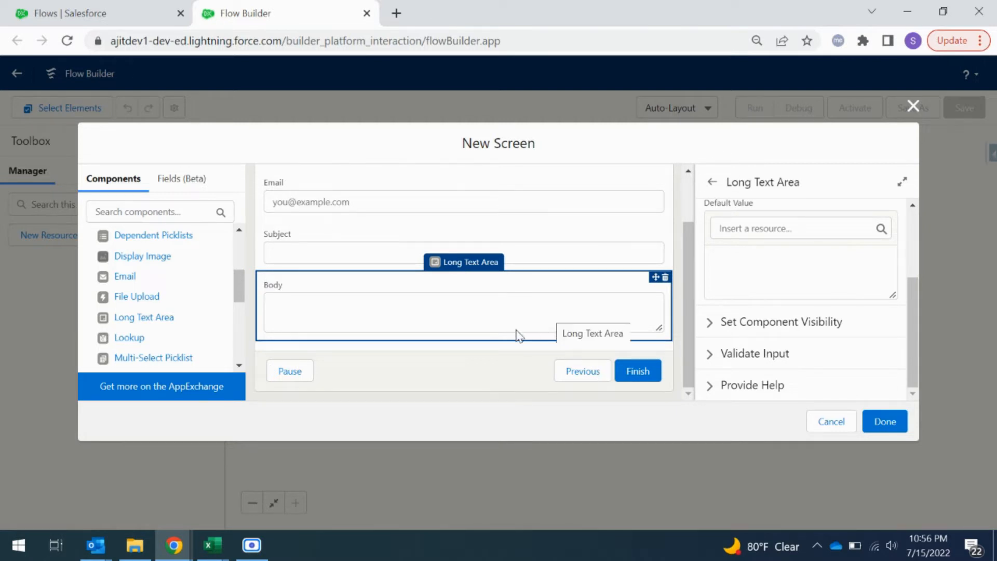
left_click(512, 262)
left_click(522, 204)
left_click(509, 261)
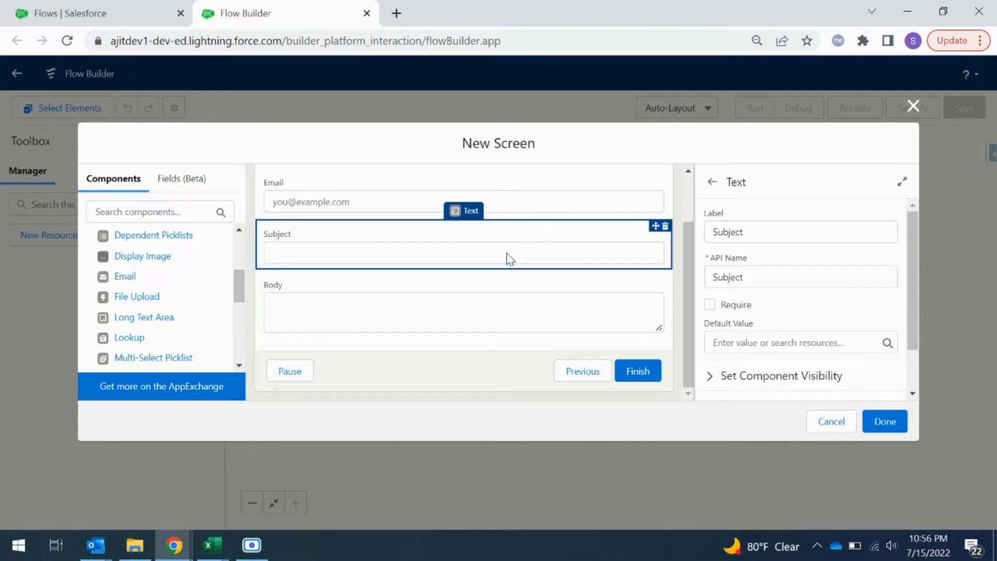
Step: Configure the screen footer so the Next or Finish button uses the custom label Send
left_click(505, 374)
scroll(816, 314, "down", 1)
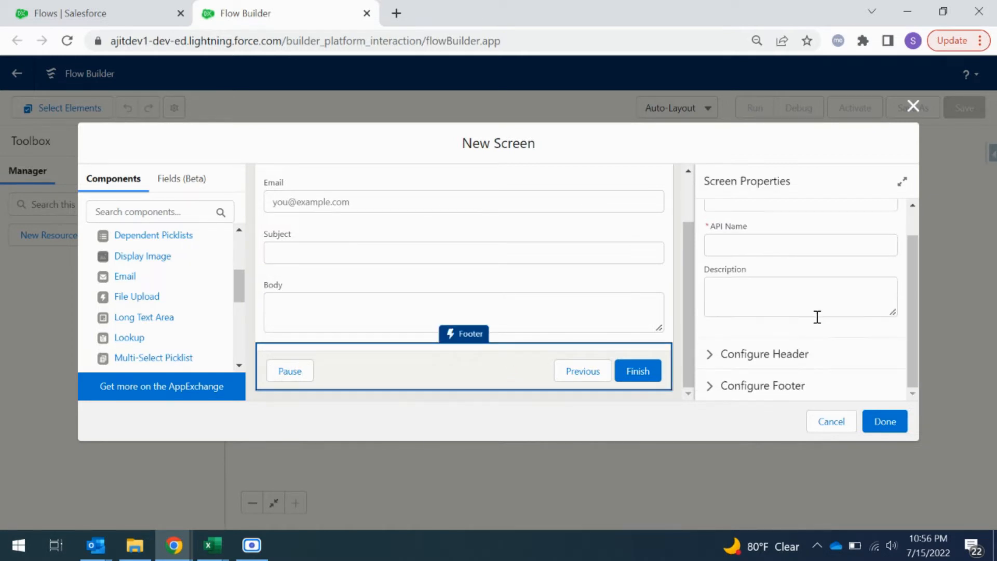
left_click(708, 387)
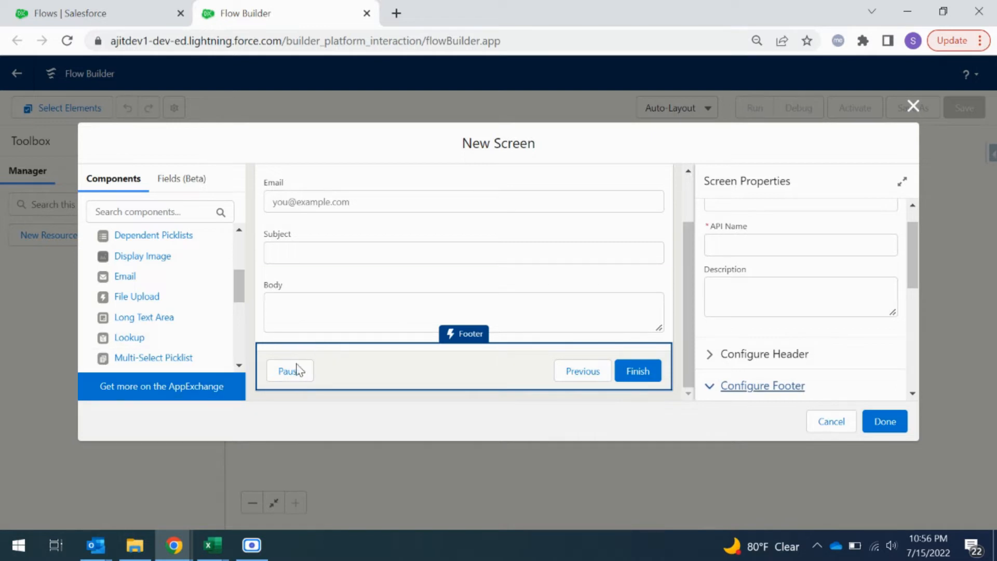
scroll(755, 361, "down", 1)
scroll(755, 361, "down", 3)
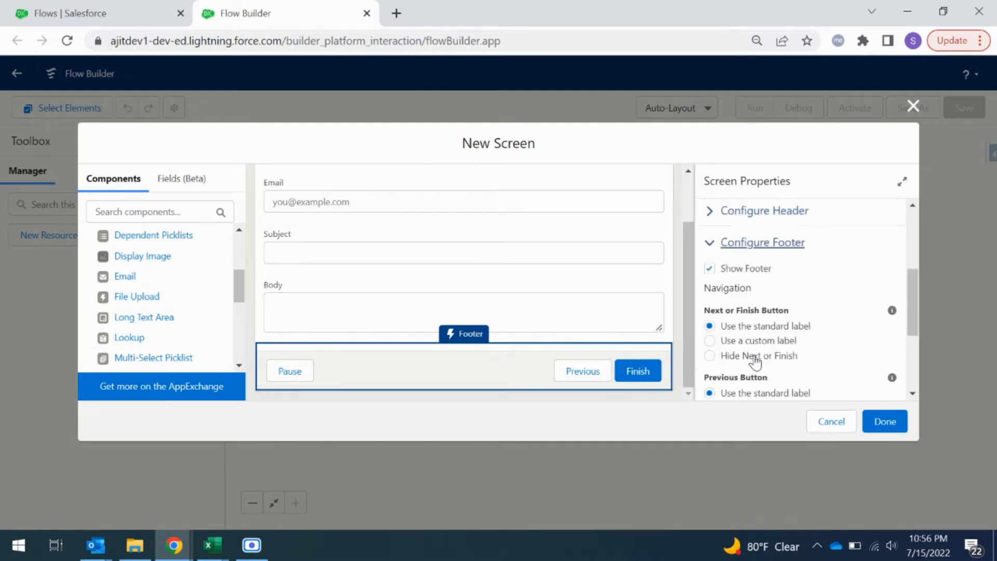
scroll(755, 353, "up", 1)
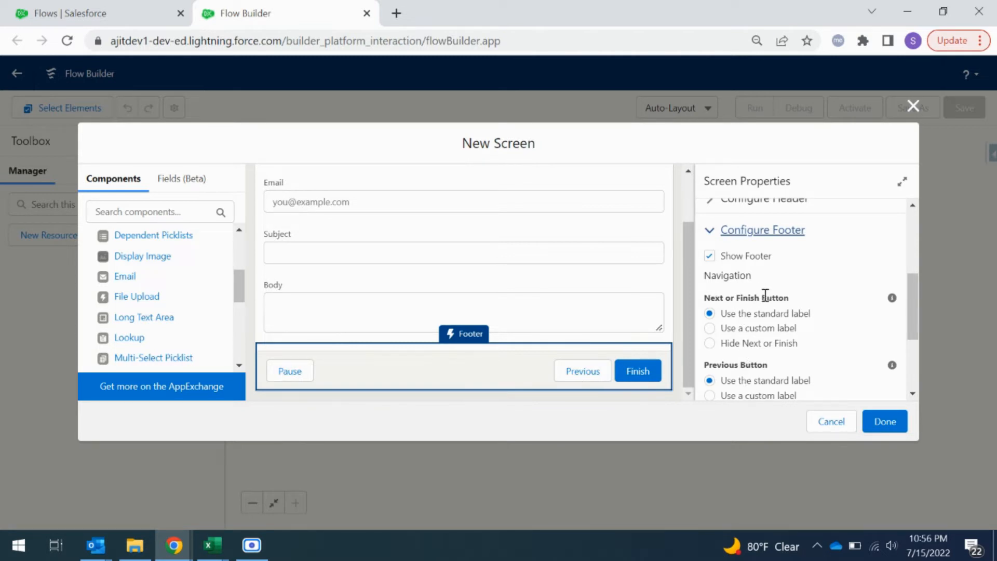
left_click(711, 329)
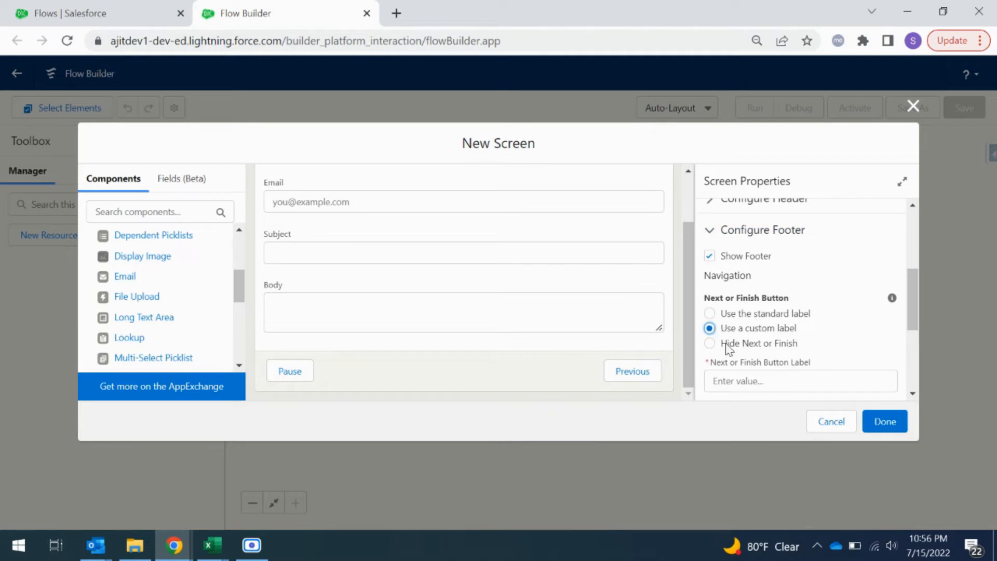
left_click(733, 377)
type("Send")
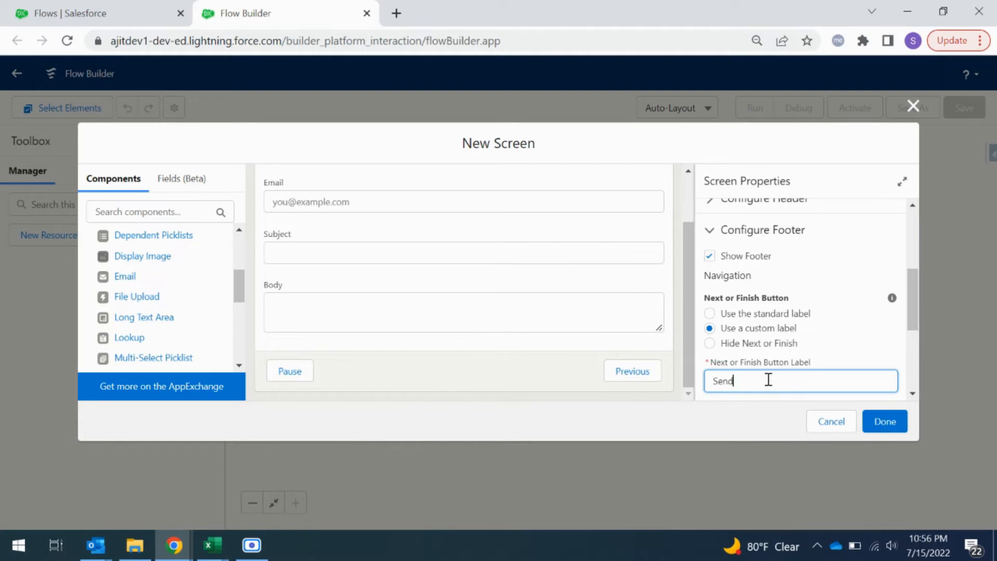
Step: Hide the Pause and Previous buttons in the screen footer
scroll(770, 376, "down", 3)
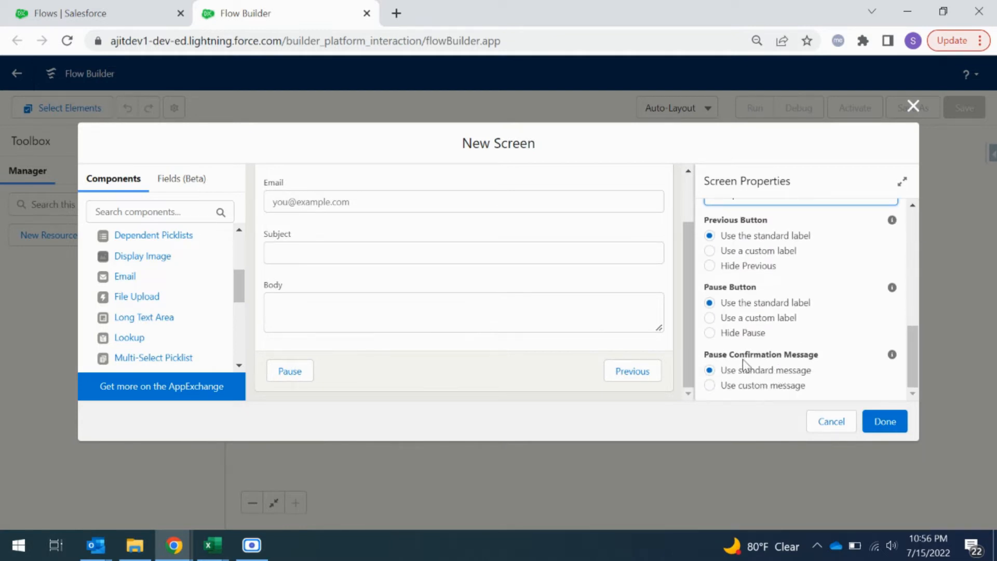
left_click(710, 334)
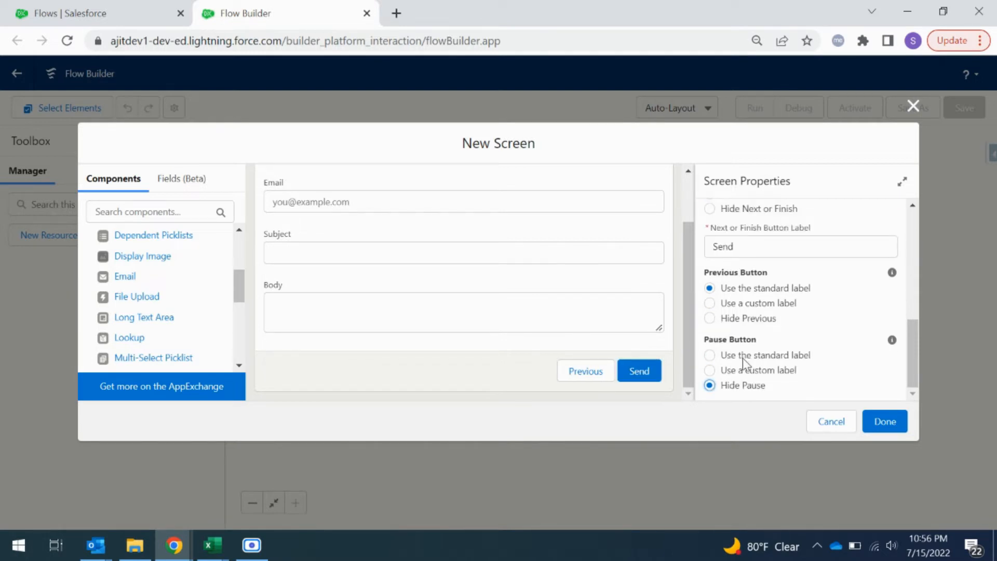
scroll(737, 364, "up", 2)
scroll(736, 366, "down", 2)
left_click(709, 318)
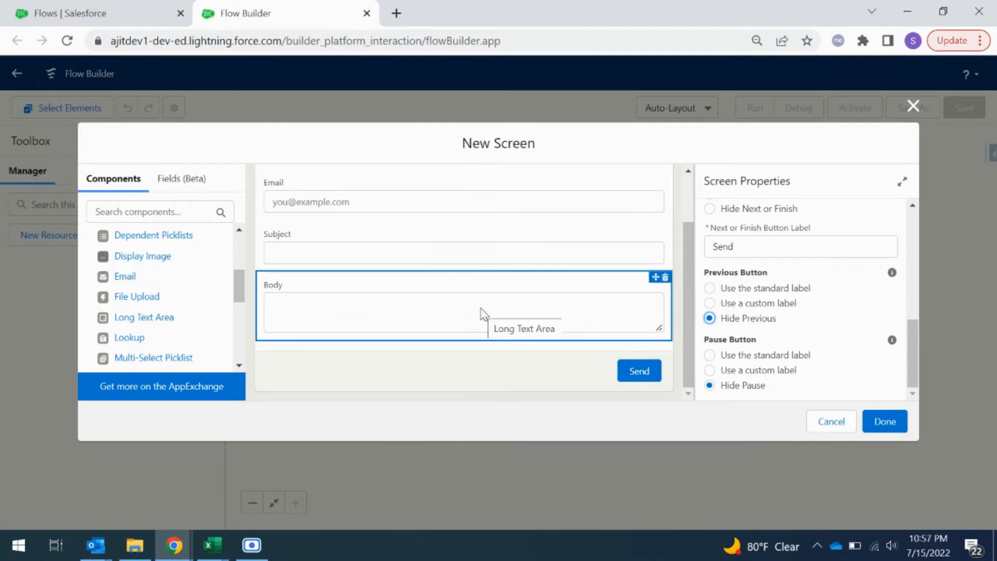
Step: Label the screen Email message and finish the New Screen dialog
left_click(880, 427)
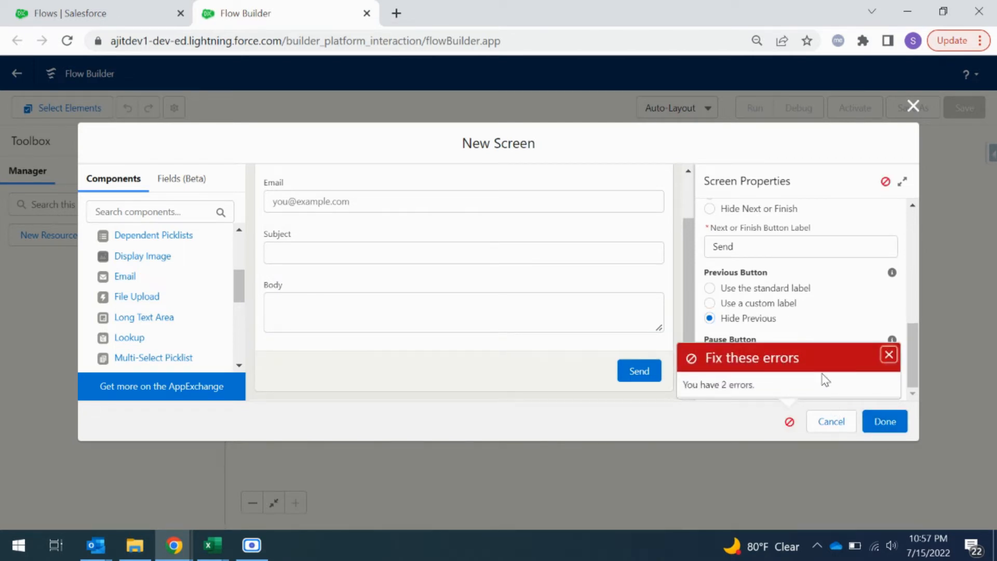
scroll(908, 343, "up", 5)
left_click(734, 214)
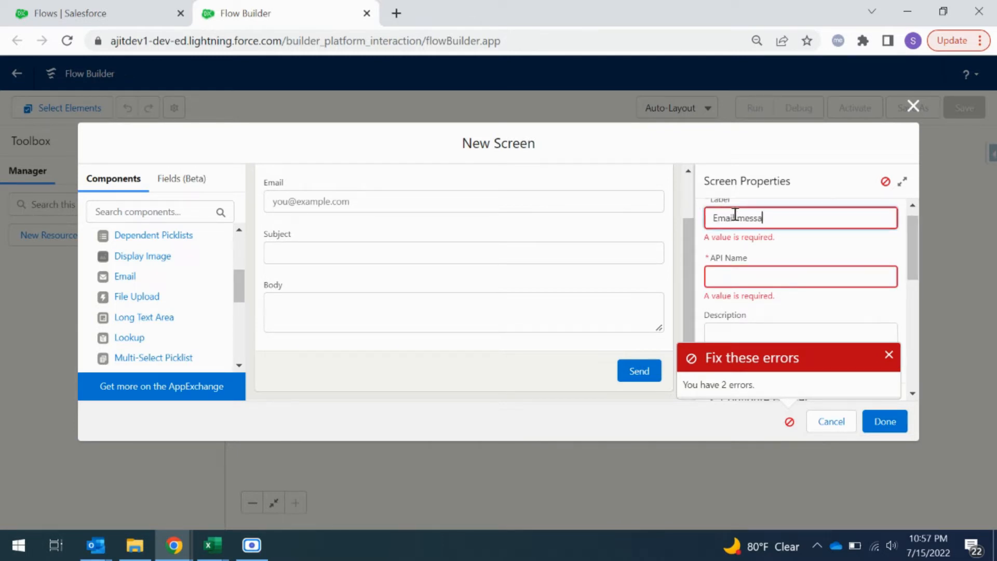
type("Email message")
left_click(815, 259)
left_click(886, 421)
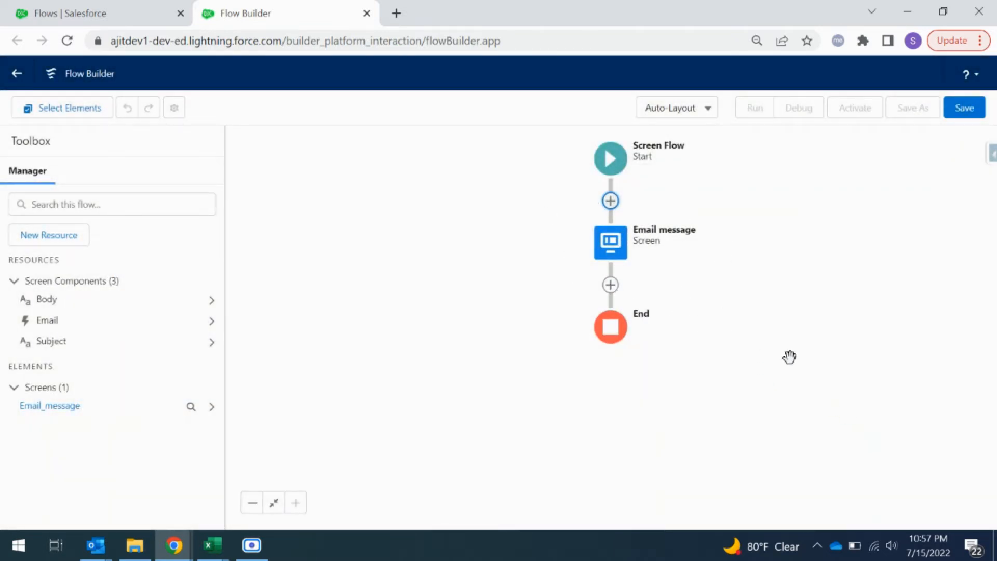
Step: Add a Send Email action directly after the Email message screen
left_click_drag(800, 338, 730, 335)
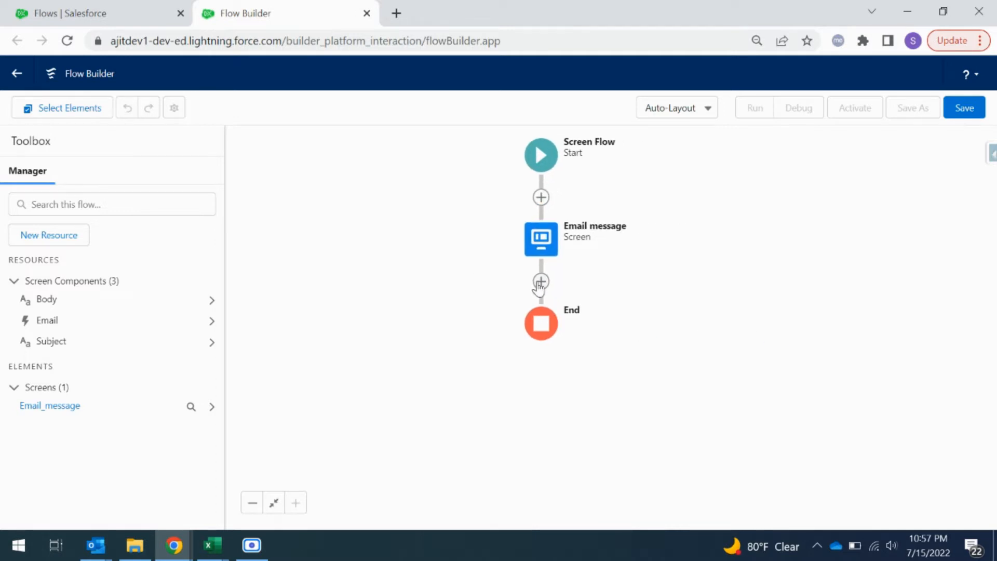
left_click(541, 281)
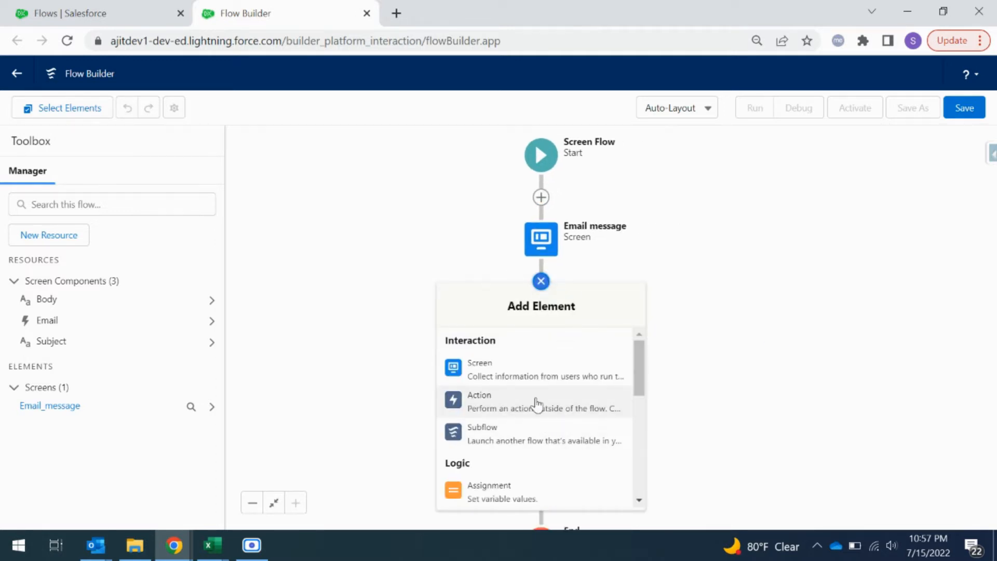
left_click(536, 404)
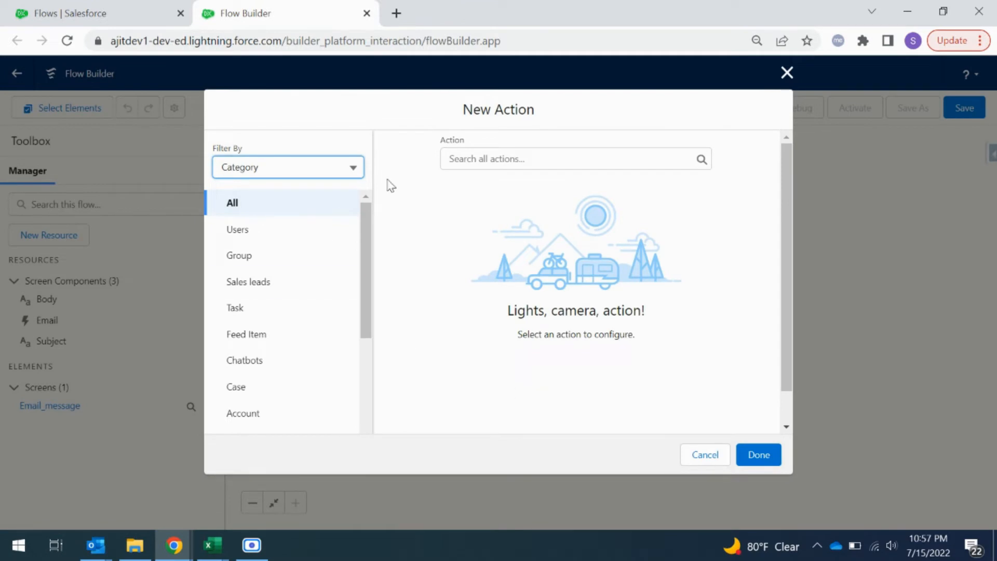
left_click(466, 158)
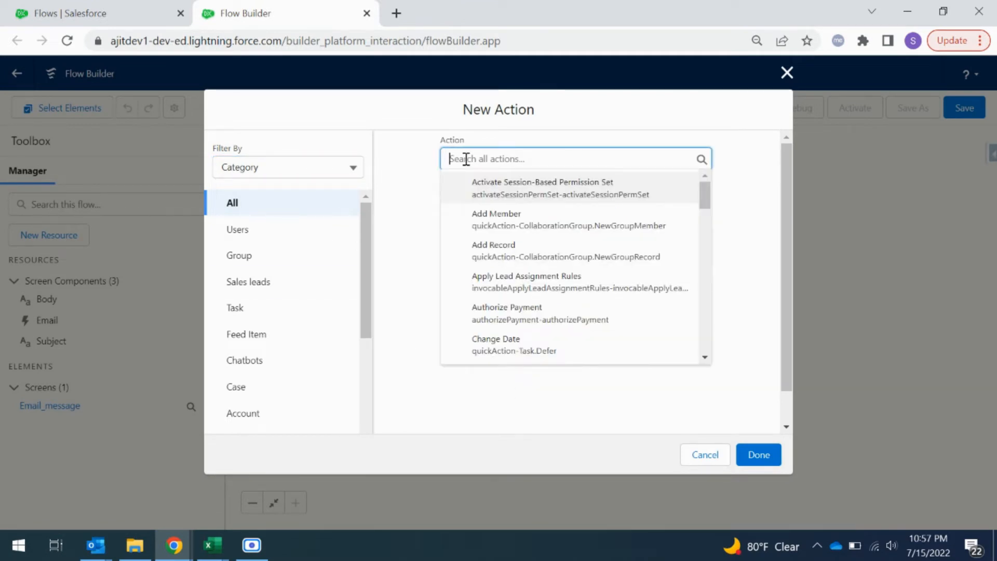
type("email")
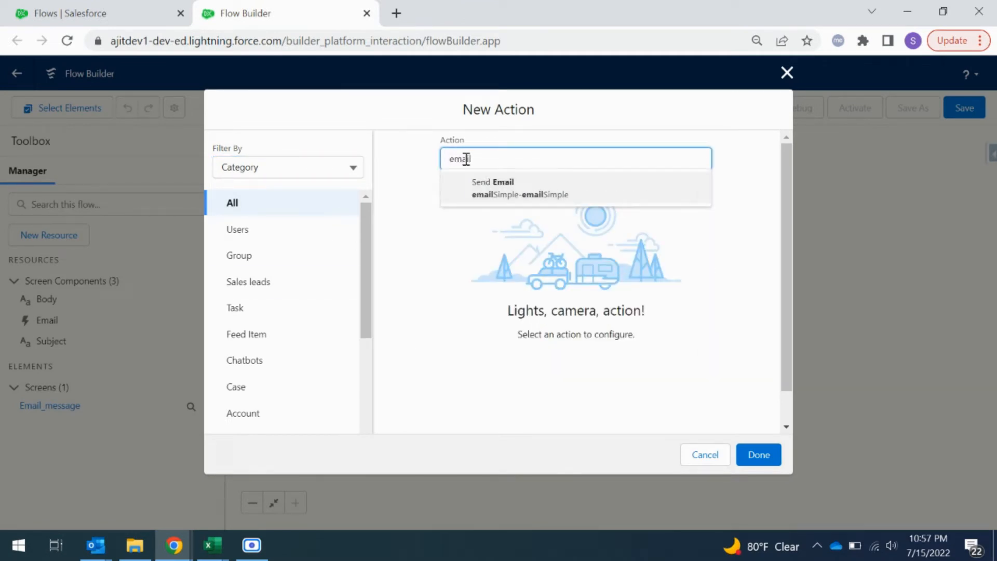
left_click(538, 192)
Step: Try to label the action Email message with a matching API name, and clear the API name
left_click(473, 261)
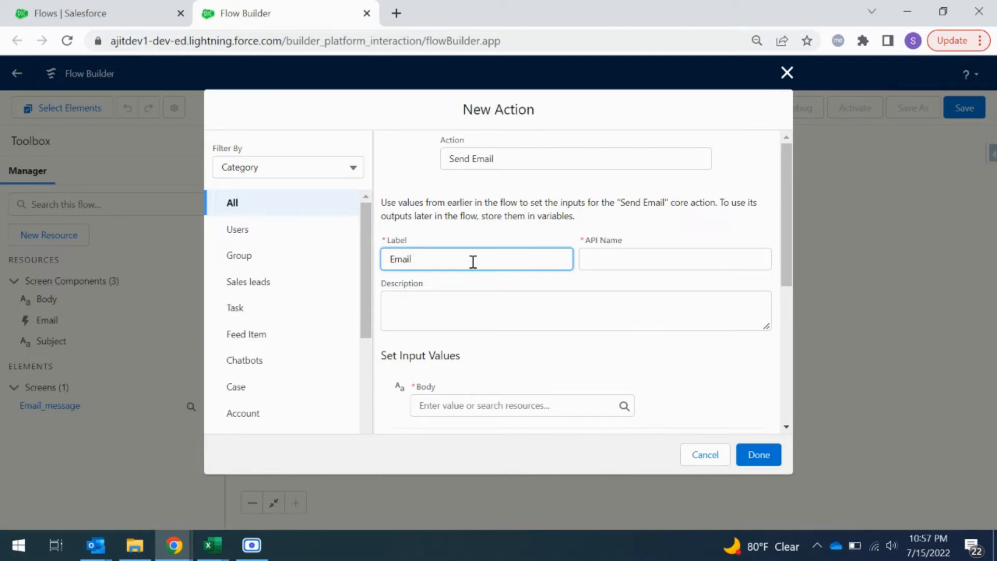
left_click(491, 279)
left_click_drag(635, 261, 532, 254)
key("BackSpace")
left_click(537, 266)
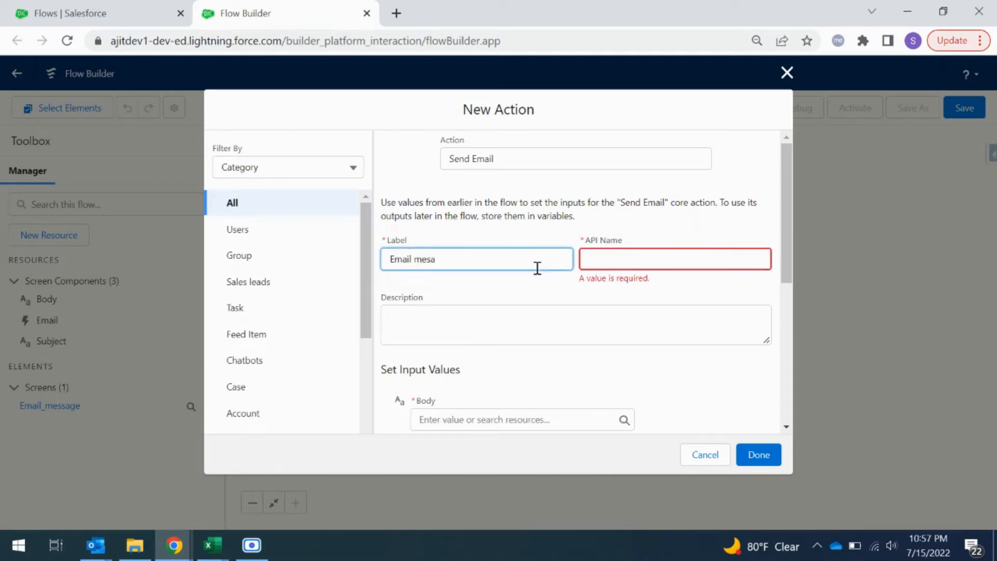
type("message")
left_click(454, 283)
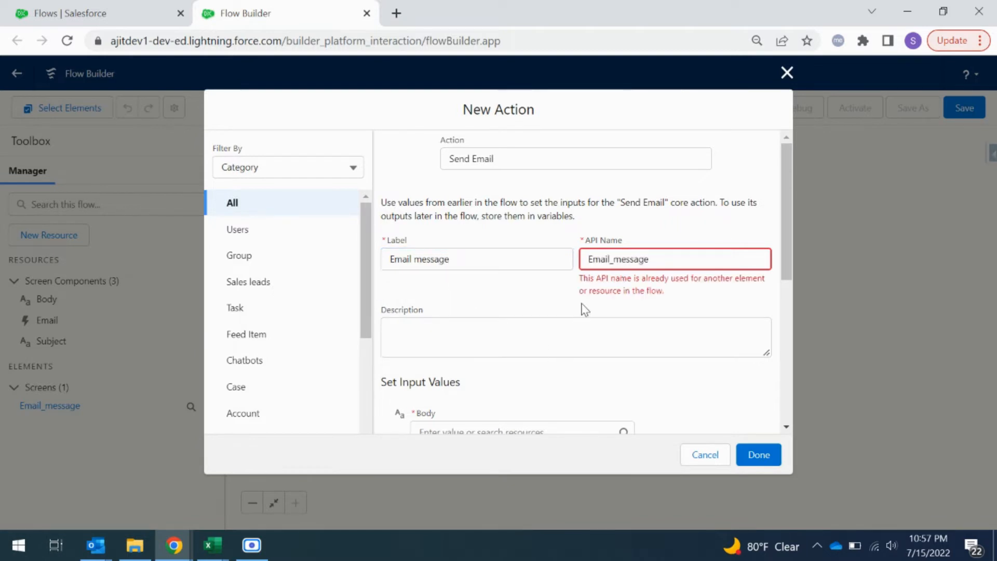
double_click(643, 260)
key("BackSpace")
Step: Label the action Send email and let the API name fill in as Send_email
triple_click(497, 265)
type("E")
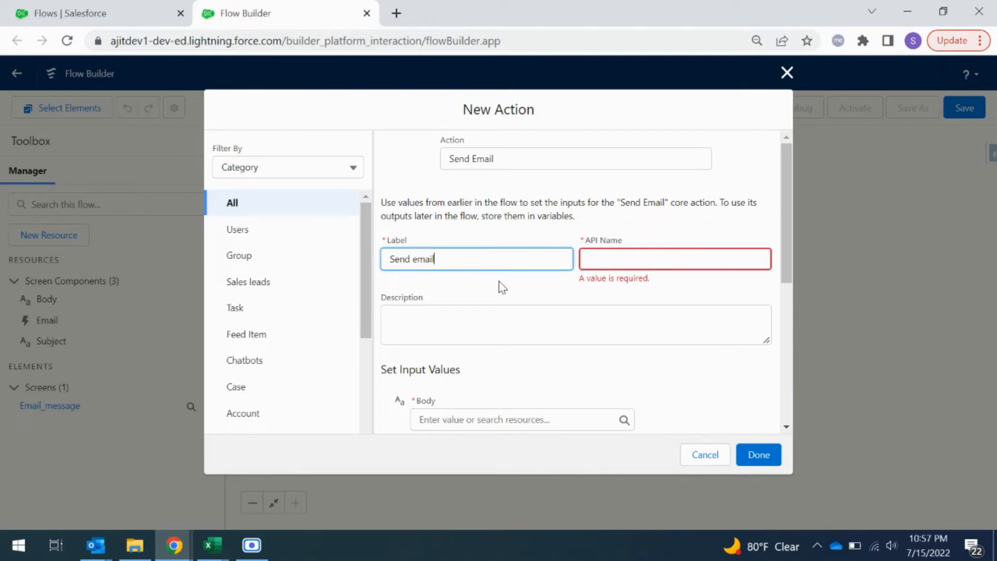
left_click(506, 285)
Step: Set the action's Body input to the Body screen component and its Subject input to the Subject component
scroll(519, 313, "down", 5)
scroll(519, 314, "up", 2)
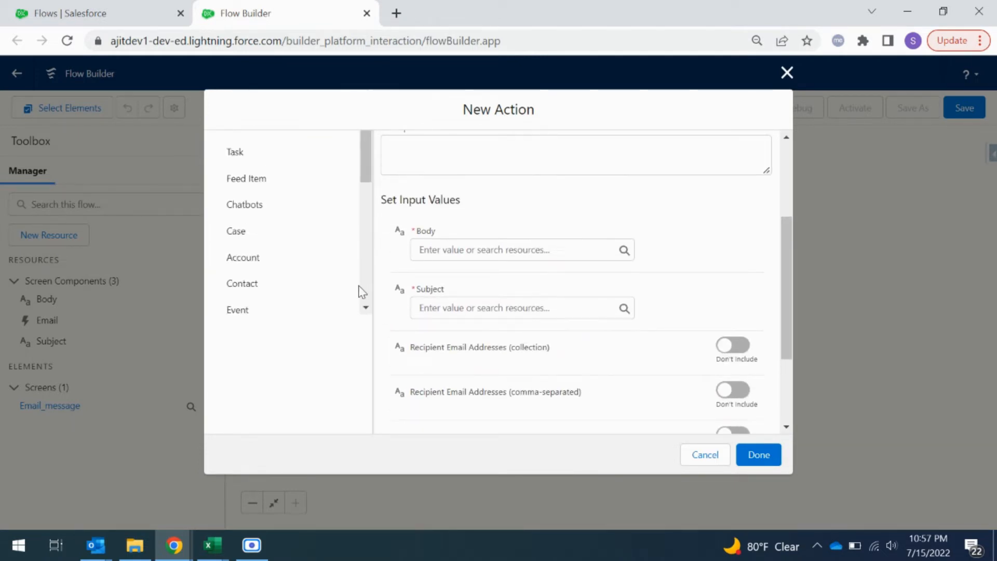
left_click(469, 251)
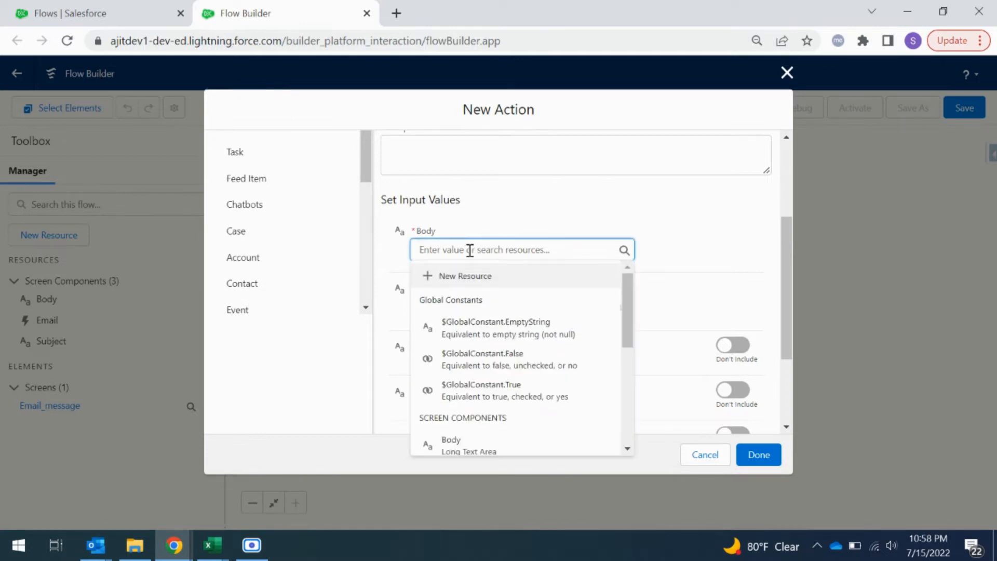
scroll(535, 387, "down", 2)
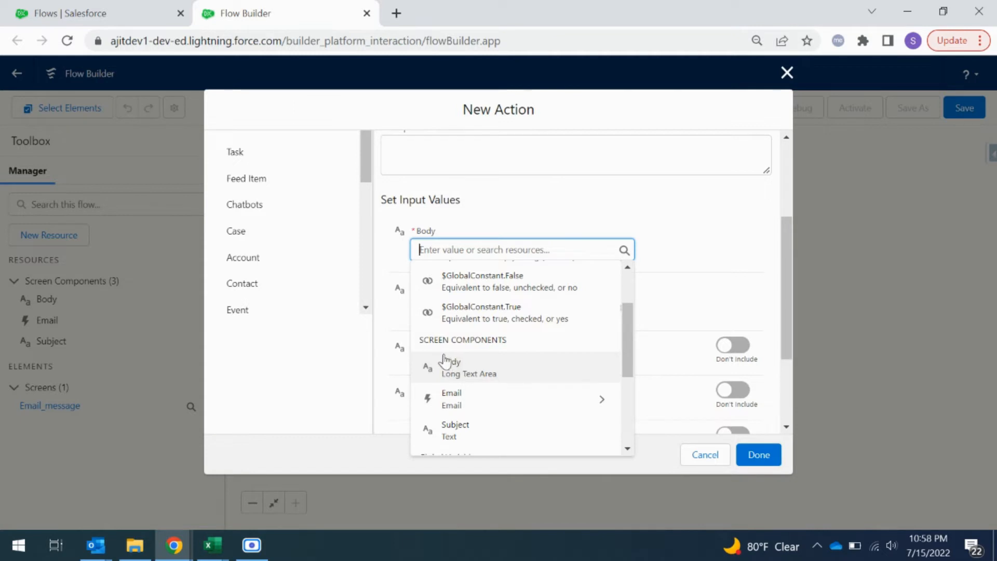
left_click(478, 373)
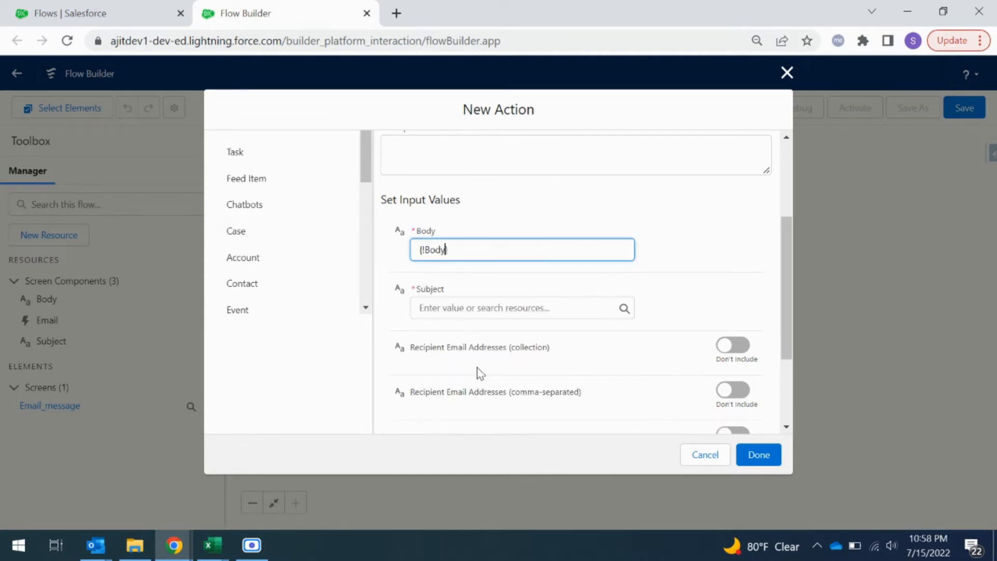
left_click(495, 308)
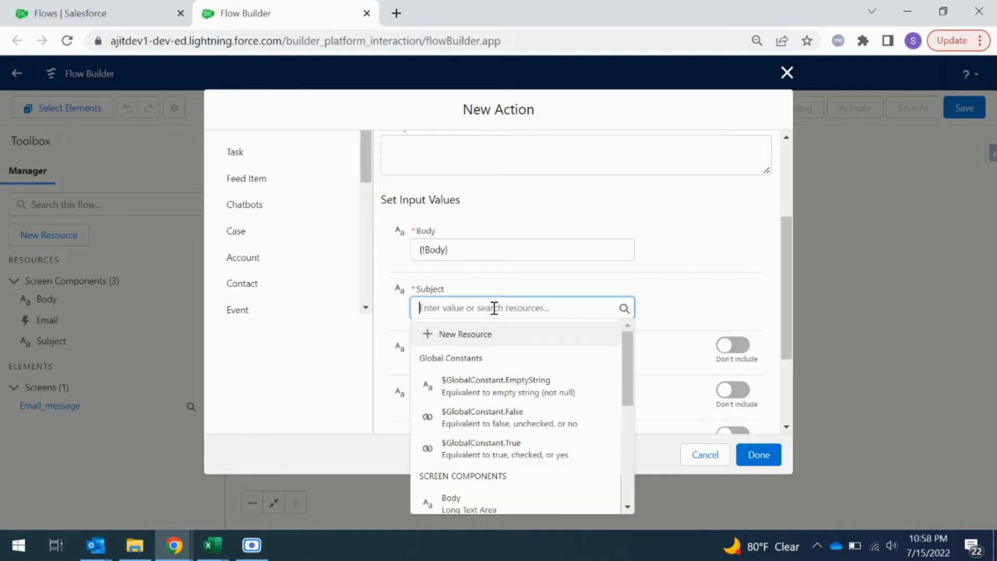
scroll(537, 466, "down", 3)
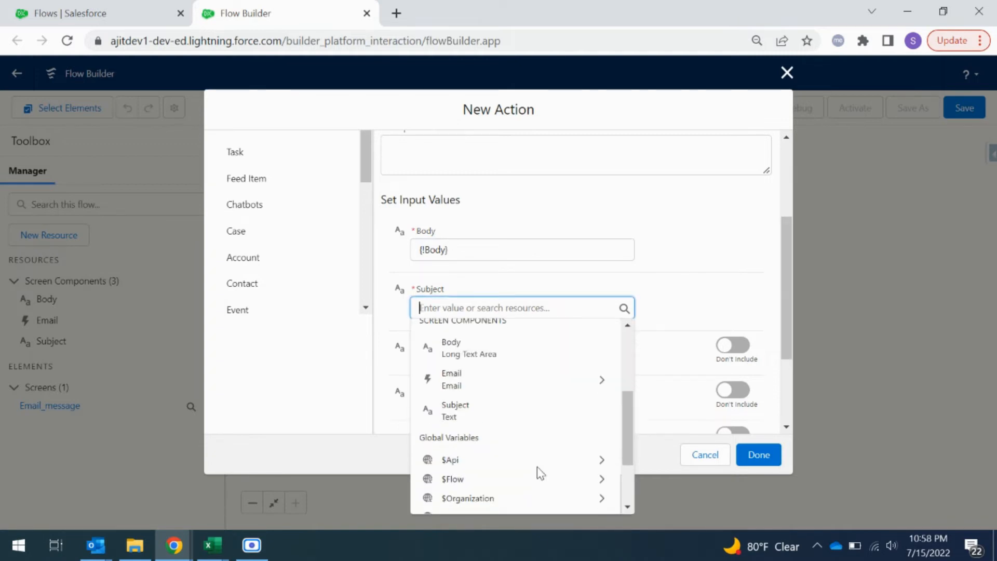
left_click(494, 410)
Step: Include Recipient Email Addresses (comma-separated) and set it to the Email component's value, {!Email.value}
scroll(685, 272, "down", 1)
scroll(687, 278, "down", 1)
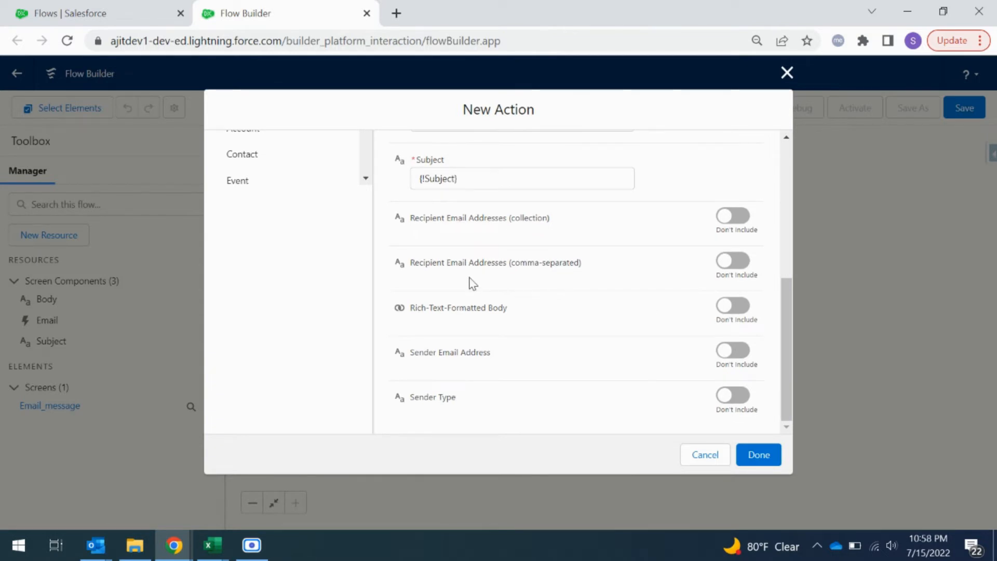
left_click(732, 261)
left_click(503, 280)
scroll(535, 345, "down", 3)
scroll(533, 350, "up", 2)
left_click(508, 355)
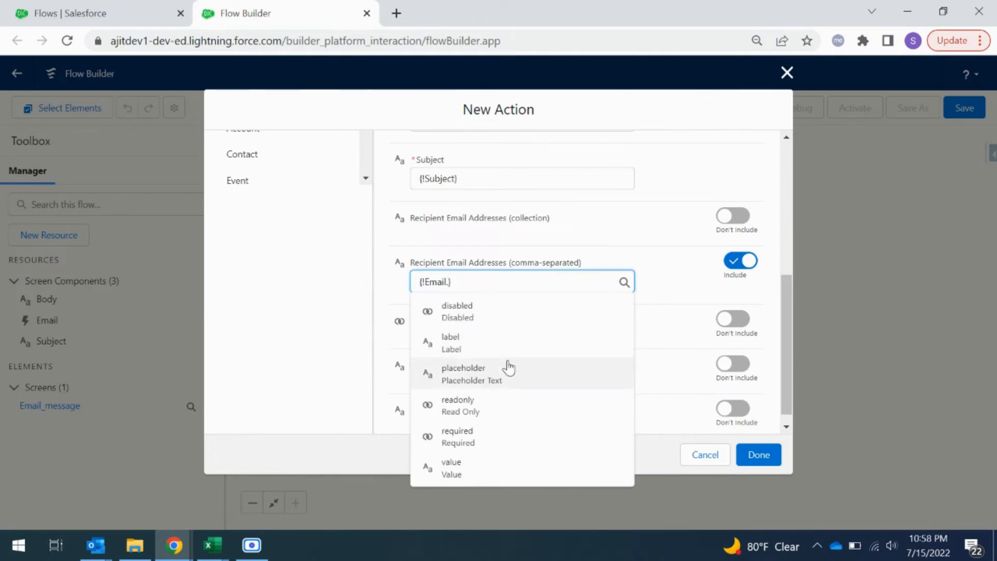
left_click(497, 469)
left_click(394, 287)
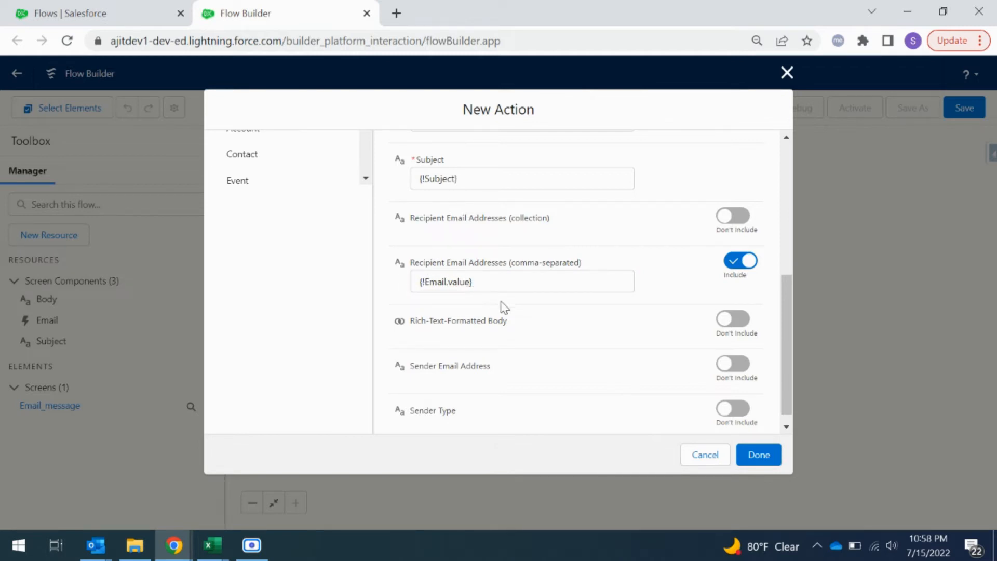
Step: Check the Send email action's label and input values, and finish the New Action dialog
scroll(552, 352, "up", 3)
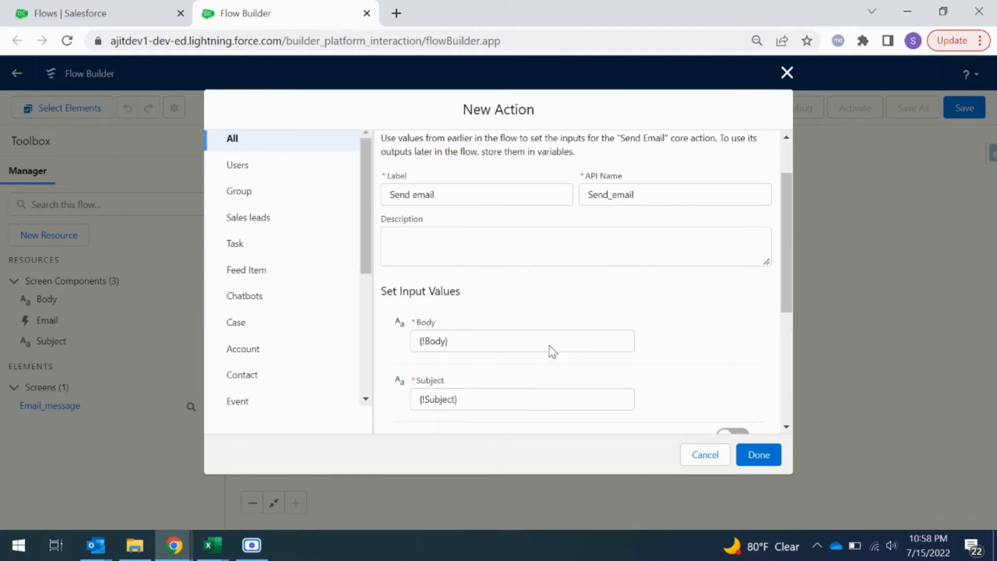
scroll(552, 352, "down", 4)
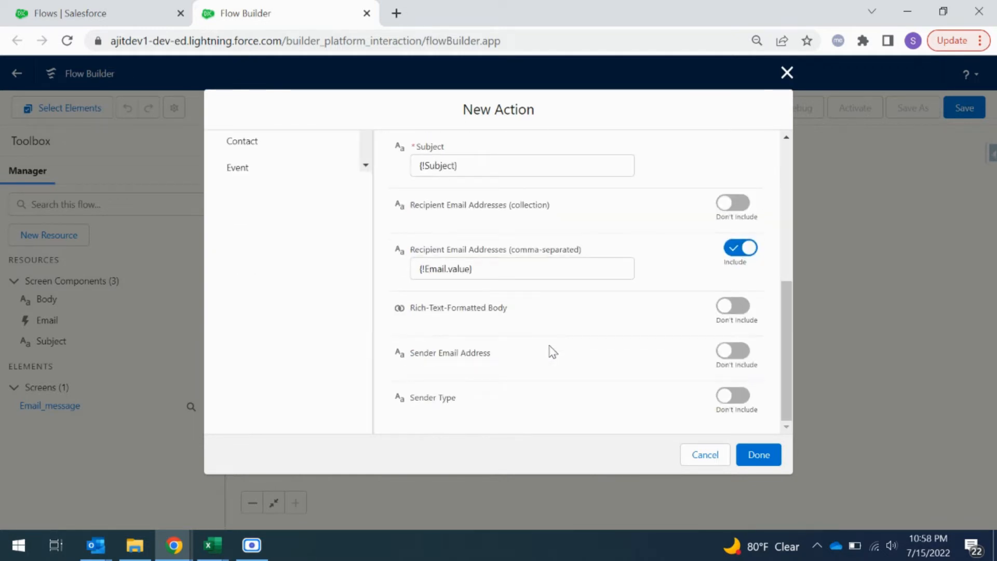
scroll(553, 352, "up", 10)
scroll(552, 352, "down", 10)
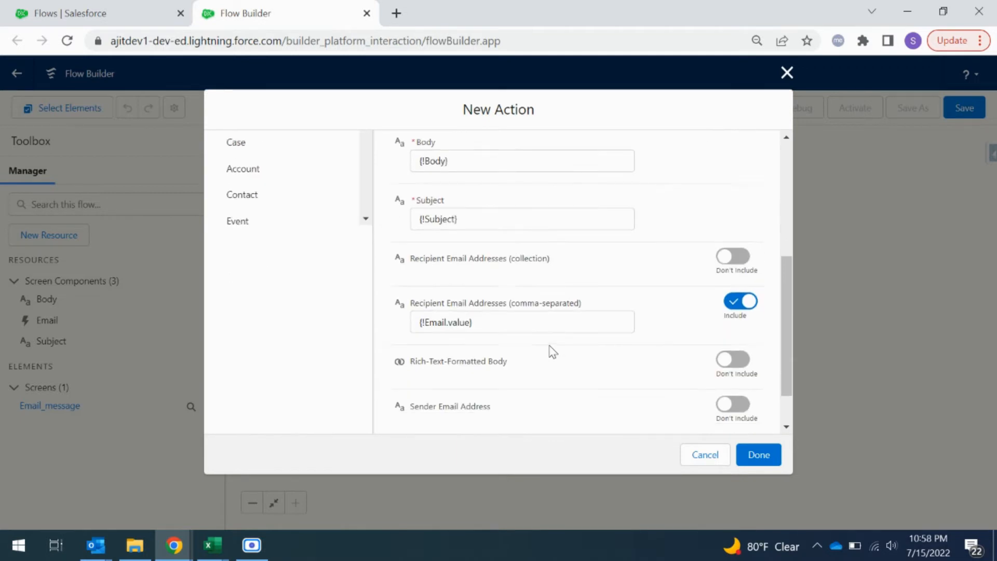
left_click(758, 456)
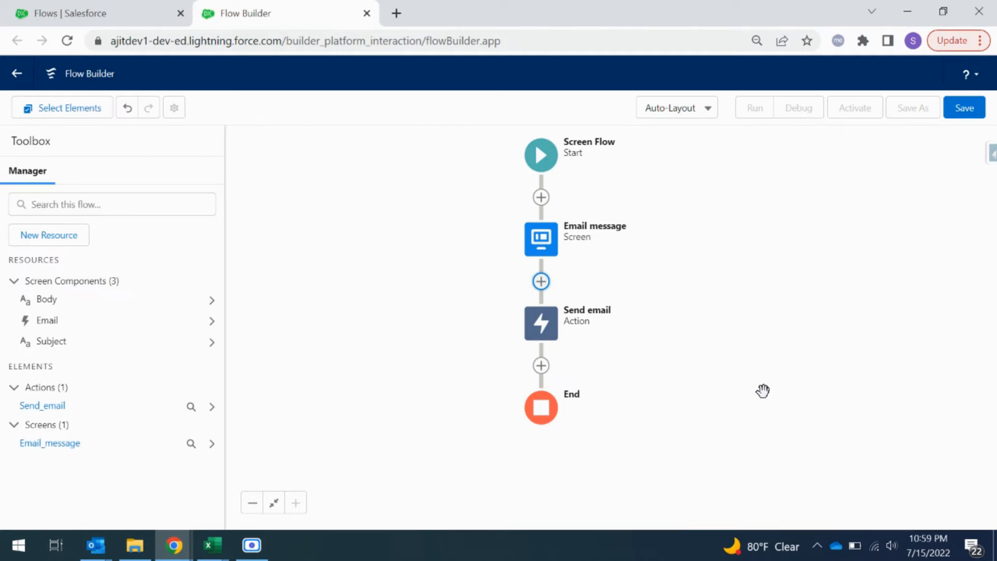
Step: Add a Create Records element after the Send email action and label it Create activity
left_click_drag(762, 392, 748, 354)
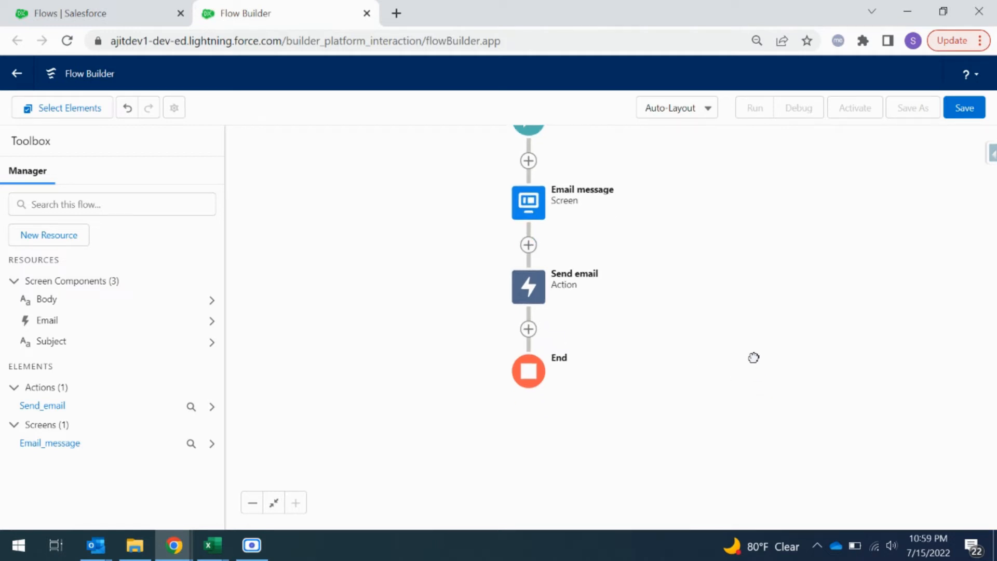
left_click(527, 329)
scroll(542, 444, "down", 3)
scroll(542, 444, "up", 1)
scroll(541, 441, "down", 4)
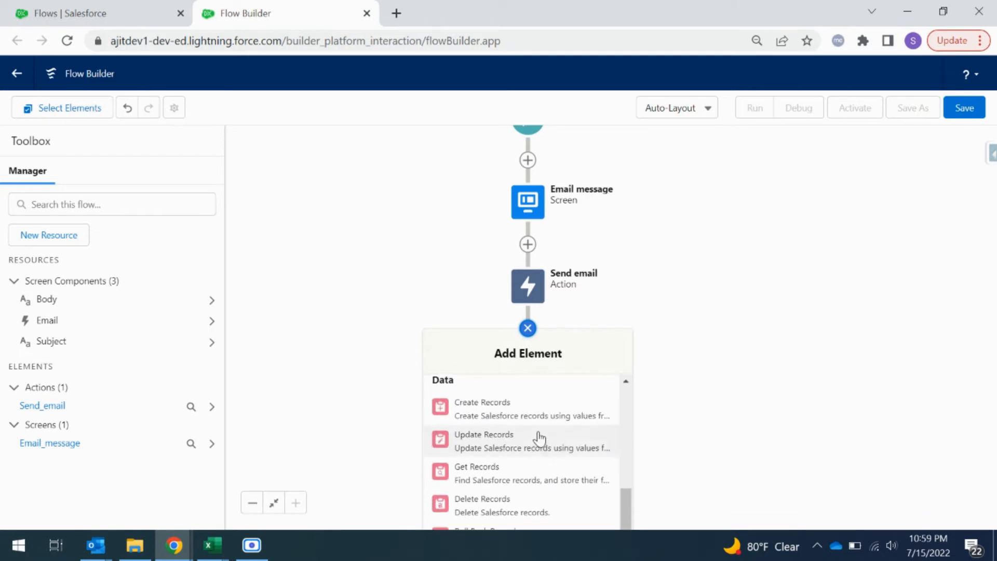
left_click(528, 406)
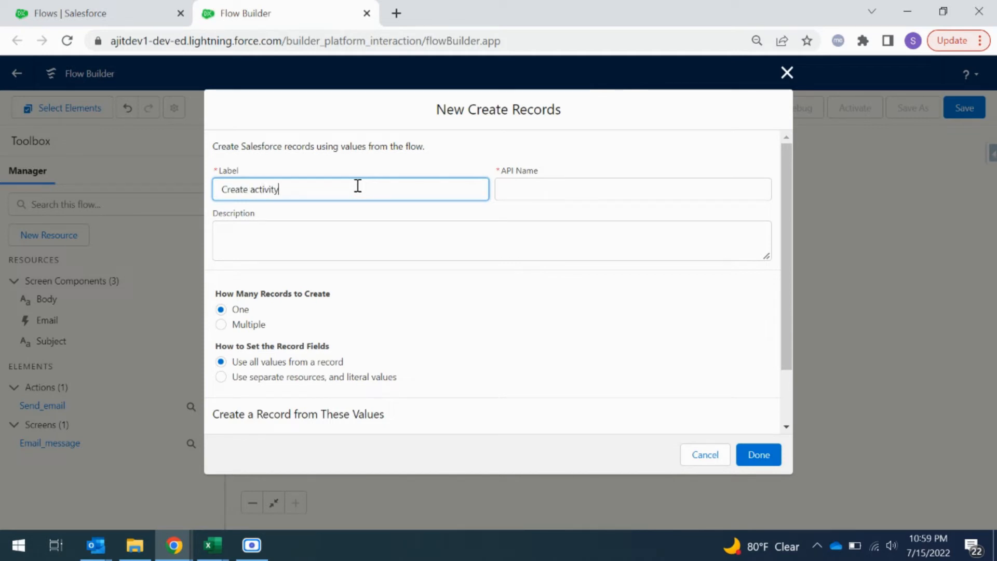
left_click(448, 263)
Step: Set the record fields from separate resources and literal values, and choose Email Message as the object to create
scroll(446, 300, "down", 2)
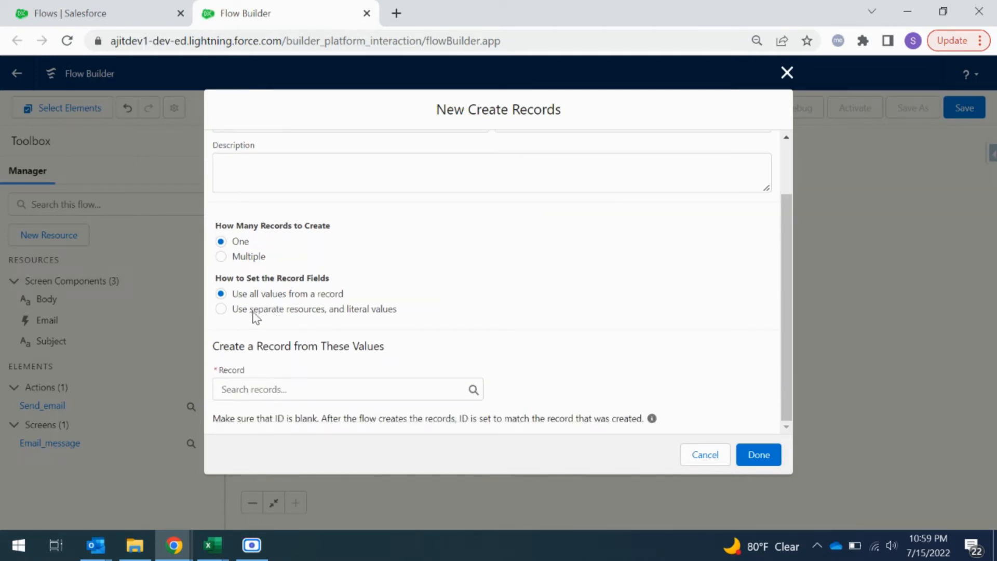
left_click(227, 309)
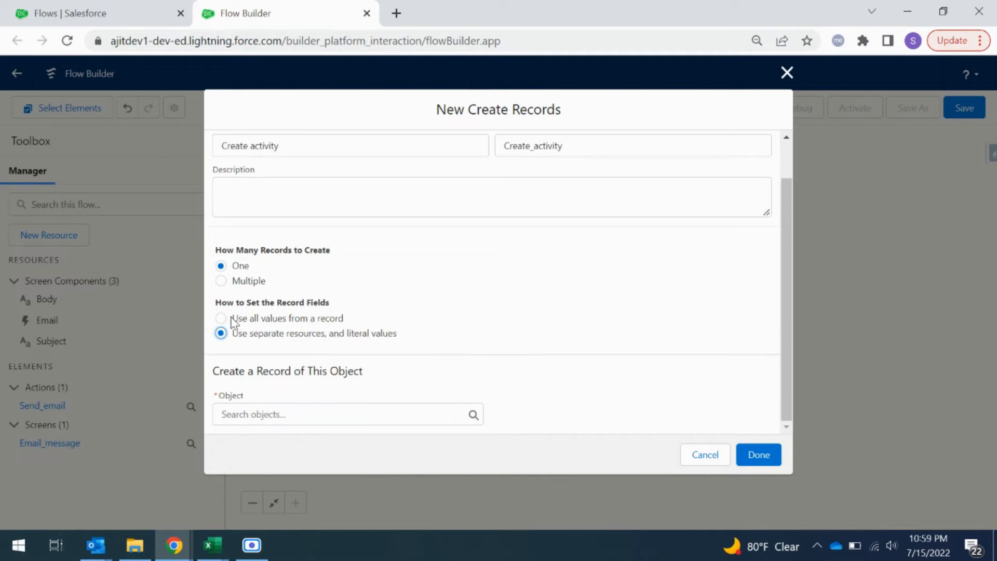
left_click(323, 415)
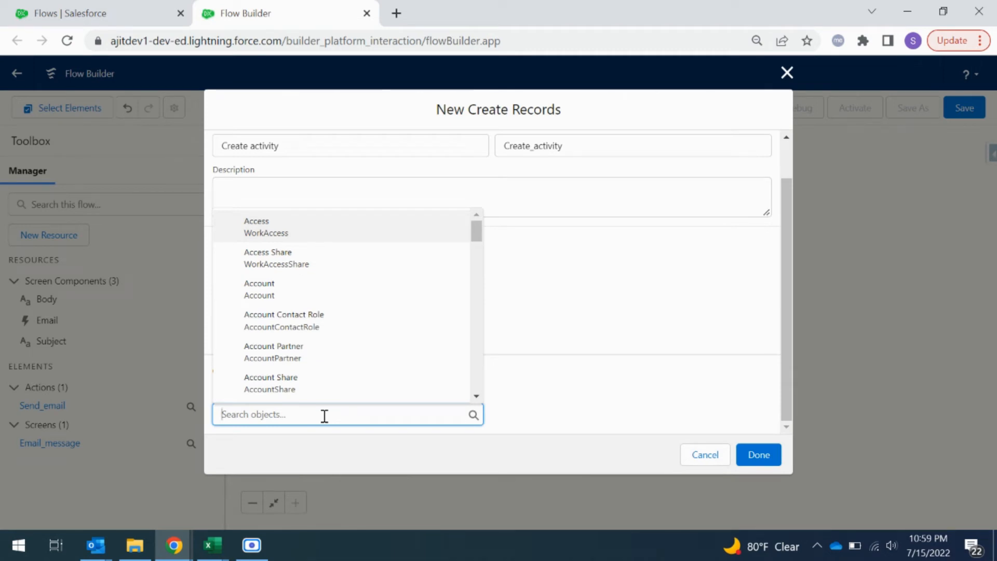
type("emaill")
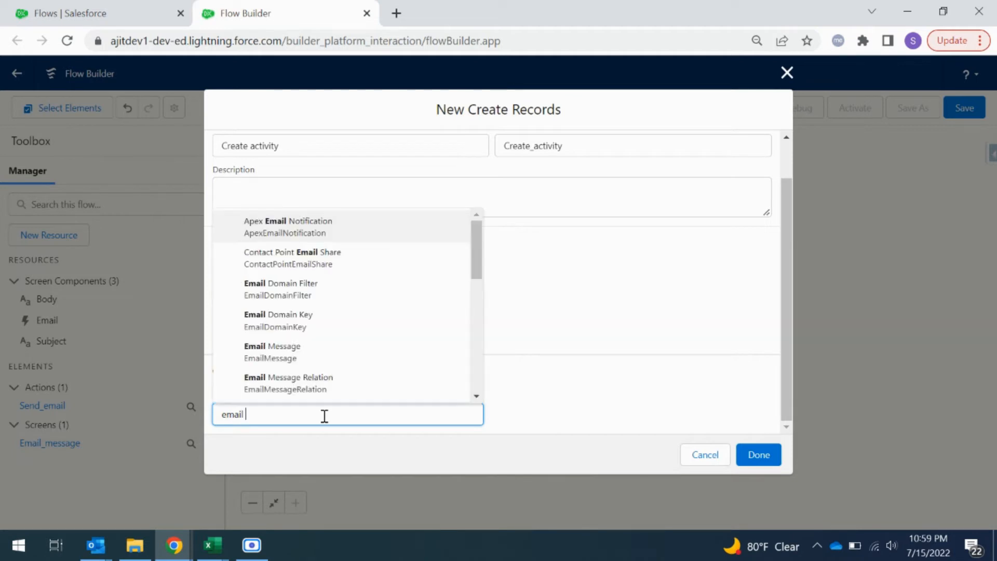
scroll(310, 356, "down", 3)
scroll(310, 348, "up", 2)
left_click(309, 274)
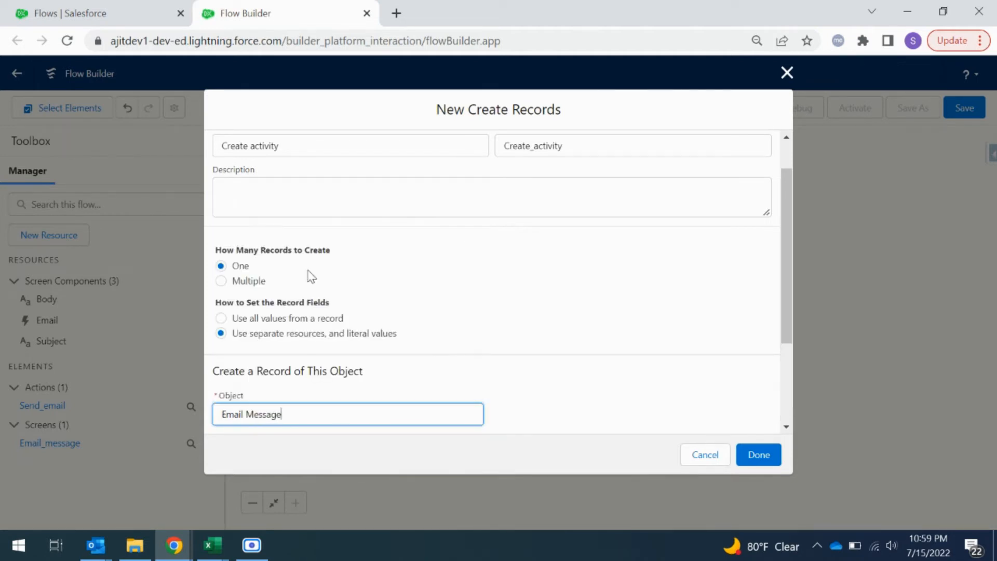
Step: Choose RelatedToId as the first field to set for the Email Message record
scroll(540, 317, "down", 3)
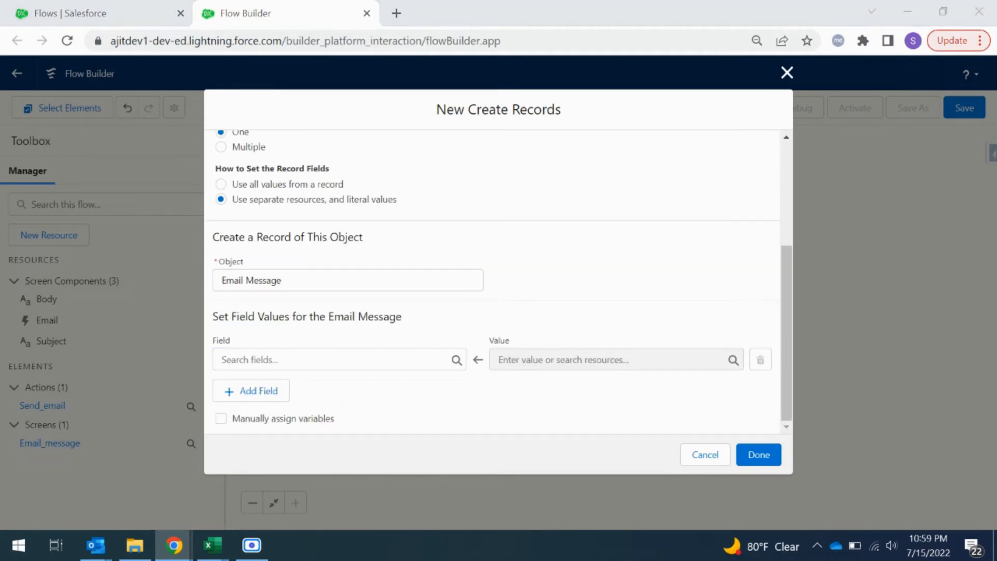
left_click(345, 362)
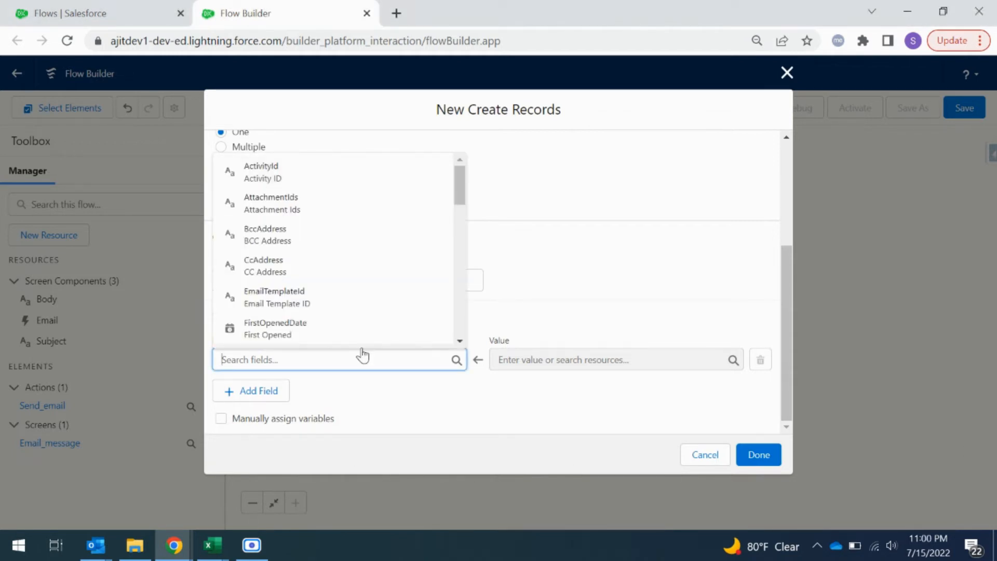
type("rel")
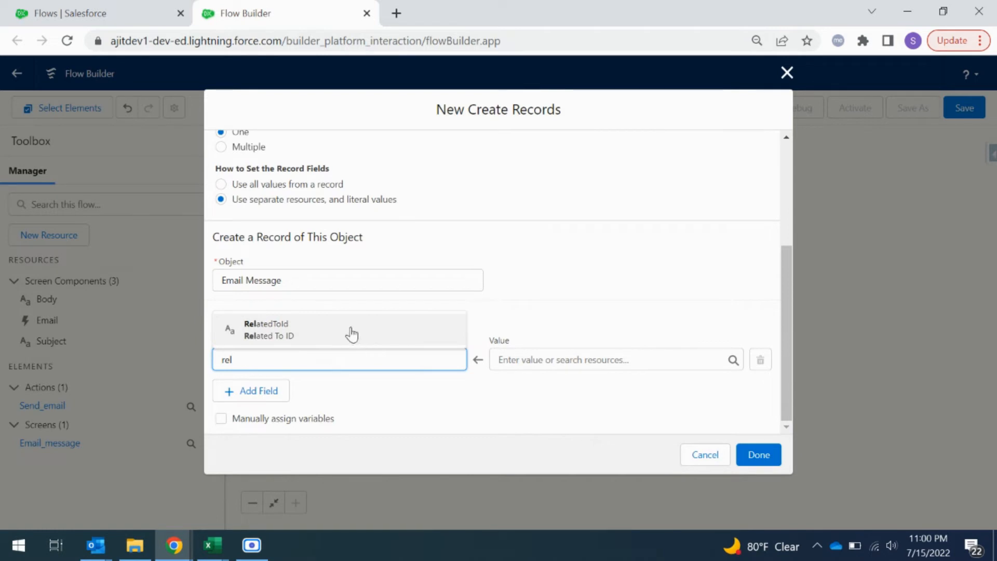
left_click(349, 331)
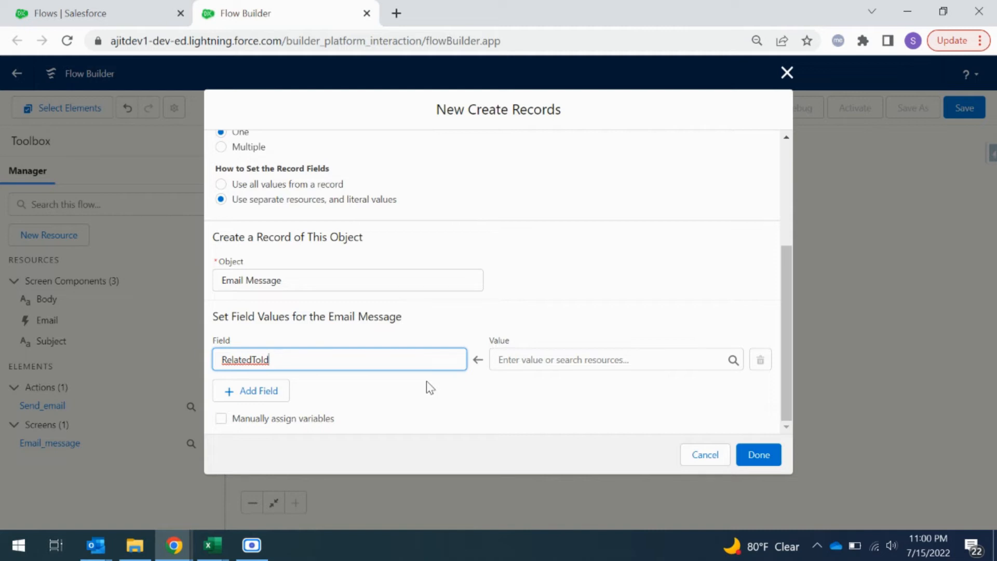
Step: Create a new Text variable named recordId as the RelatedToId value and make it available for input
left_click(551, 362)
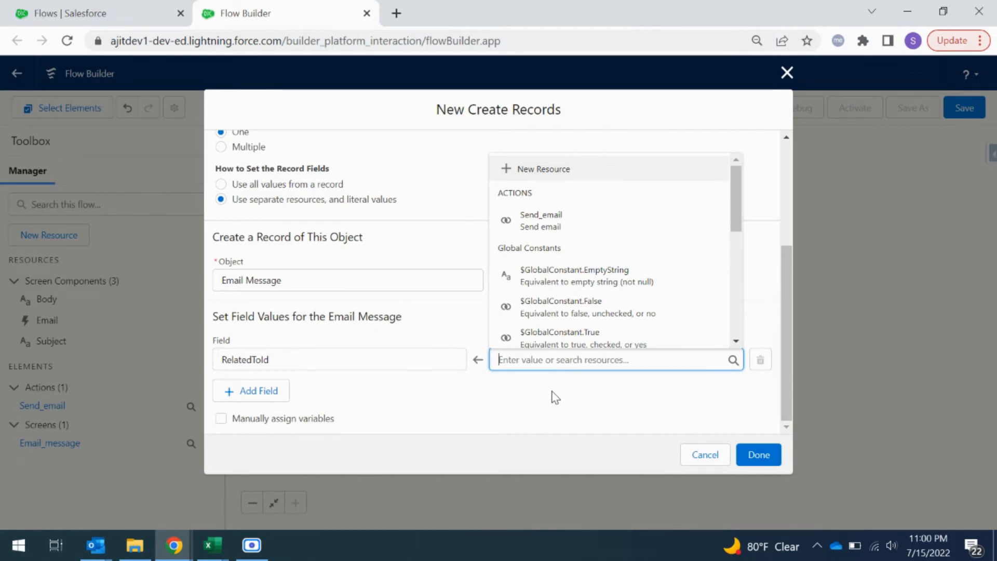
left_click(542, 169)
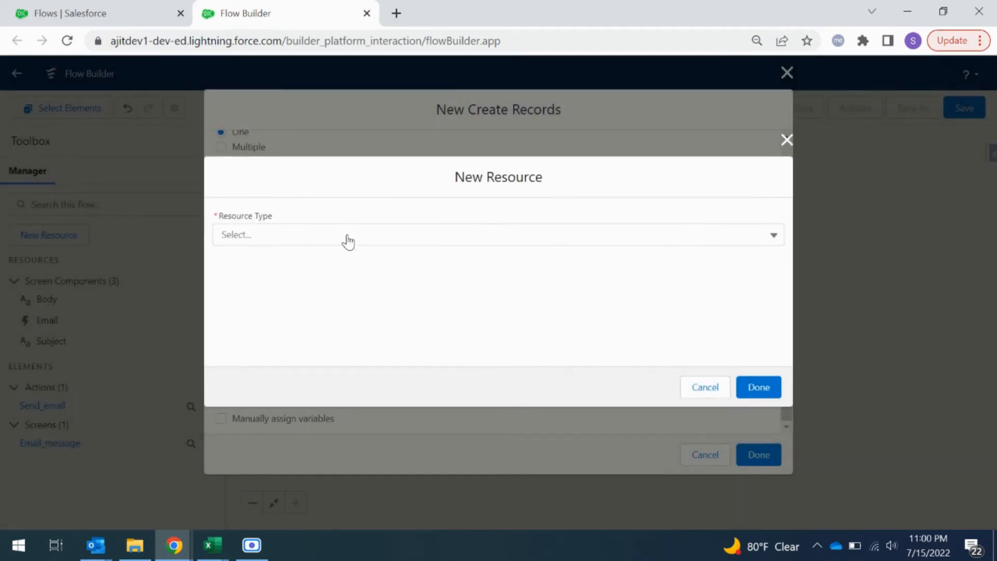
left_click(348, 237)
left_click(347, 262)
left_click(311, 261)
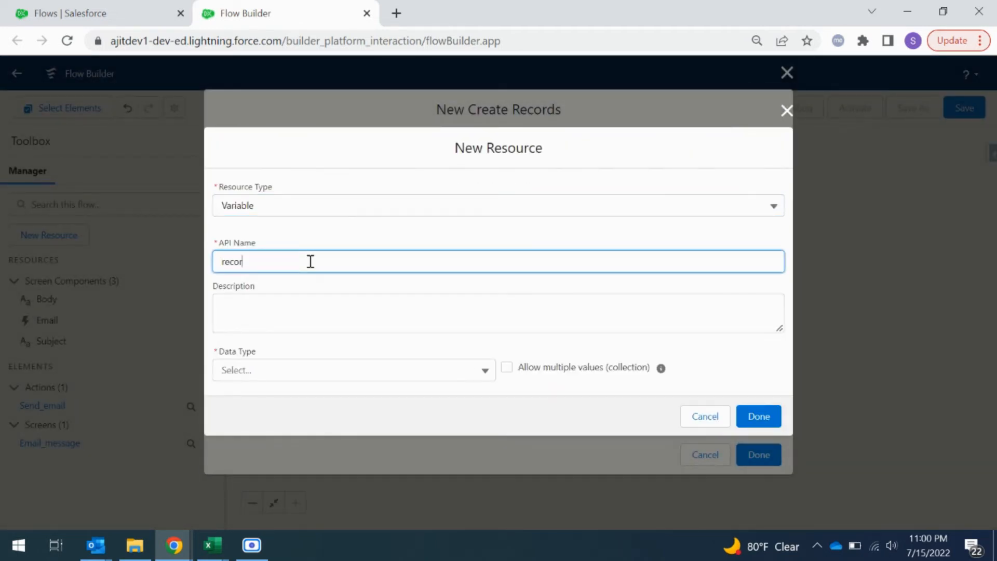
type("recordId")
left_click(336, 376)
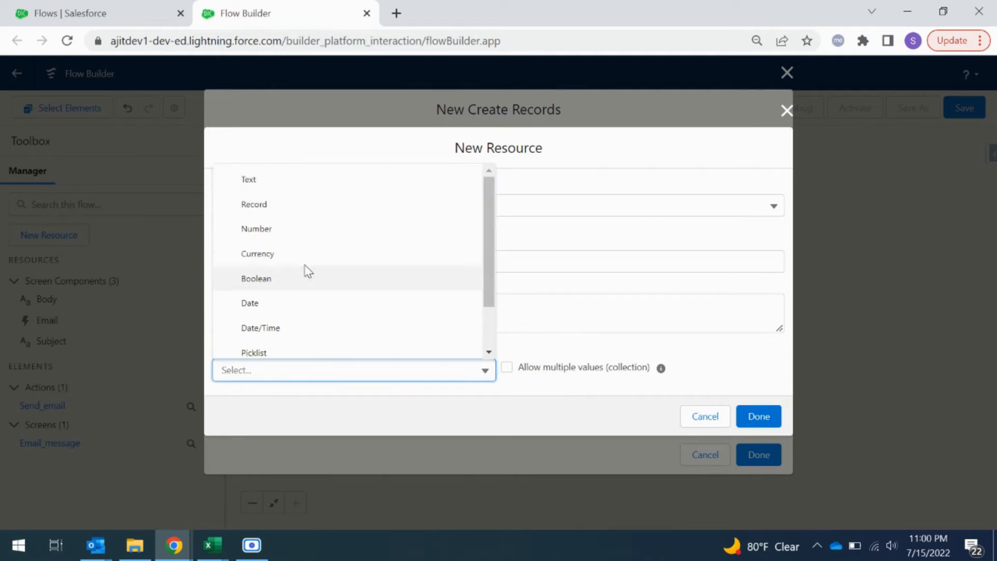
left_click(291, 181)
left_click(278, 412)
Step: Set the recordId variable's default value to {!$Flow.CurrentRecord} and finish the new resource
left_click(302, 375)
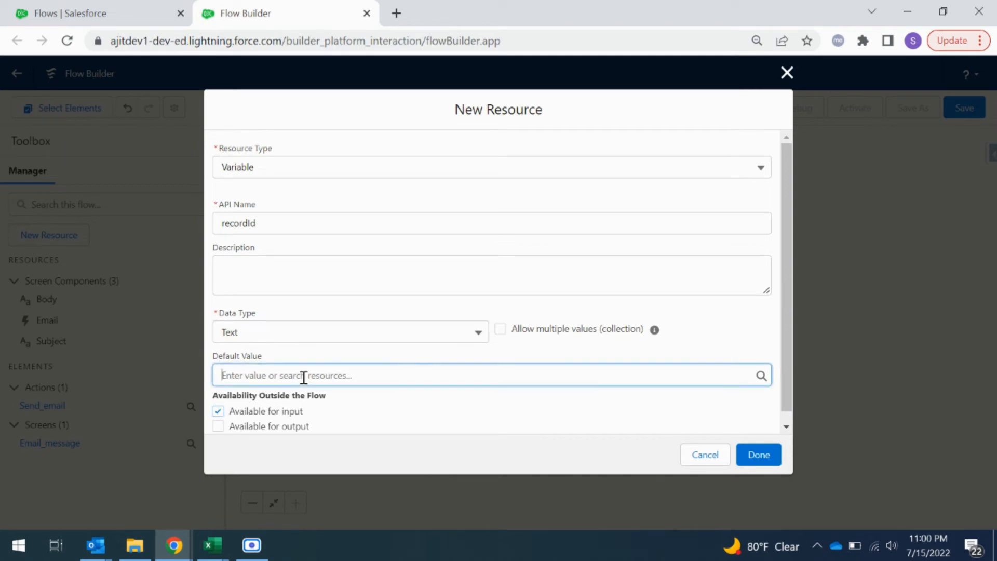
scroll(358, 269, "down", 2)
scroll(376, 307, "down", 4)
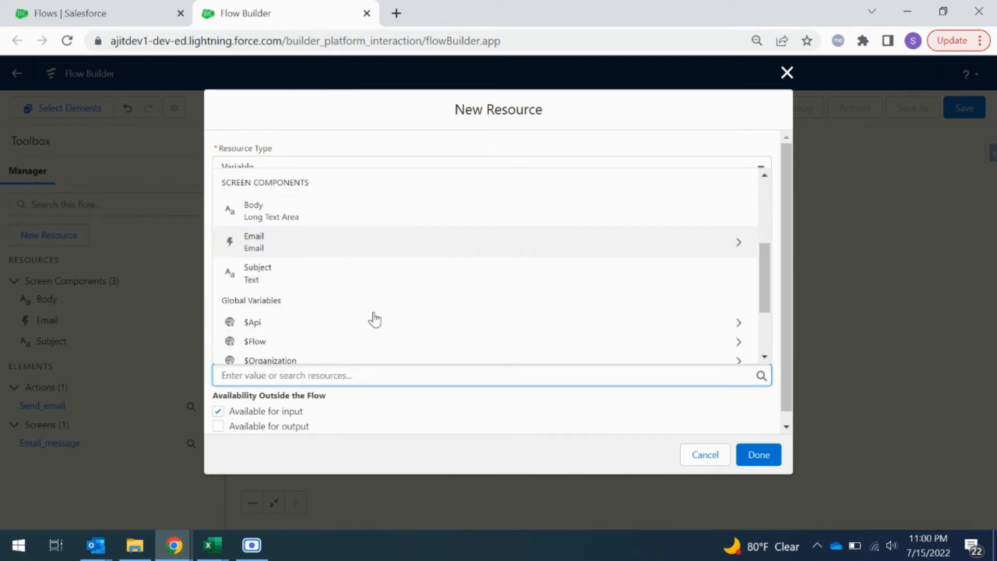
left_click(415, 408)
left_click(256, 373)
scroll(322, 333, "down", 5)
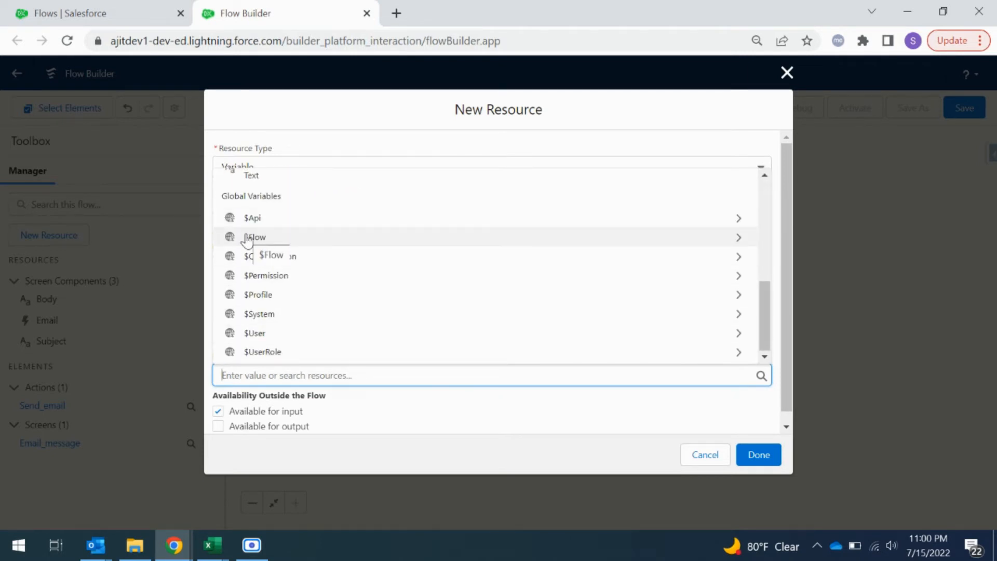
left_click(248, 238)
scroll(317, 348, "down", 1)
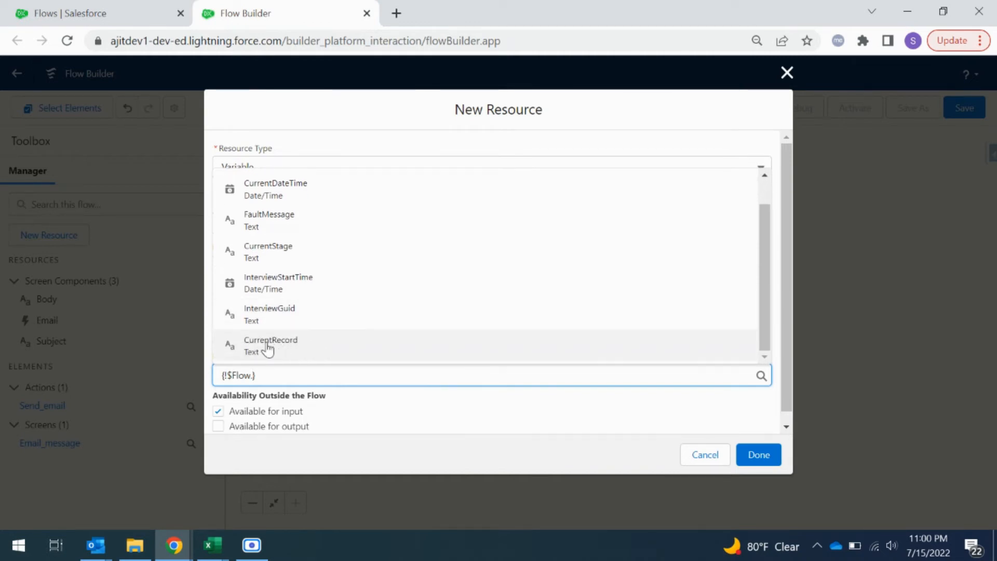
left_click(269, 346)
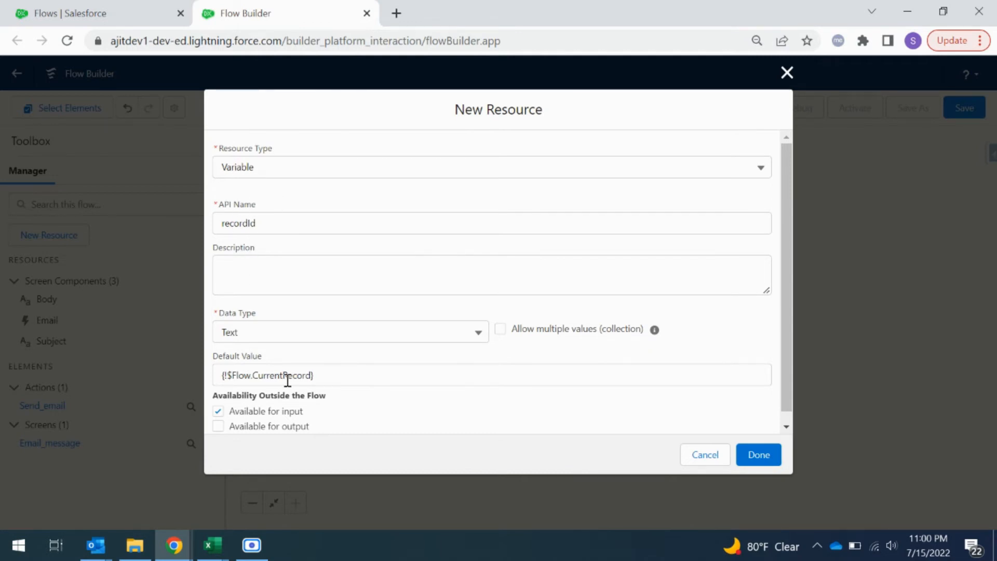
left_click(771, 460)
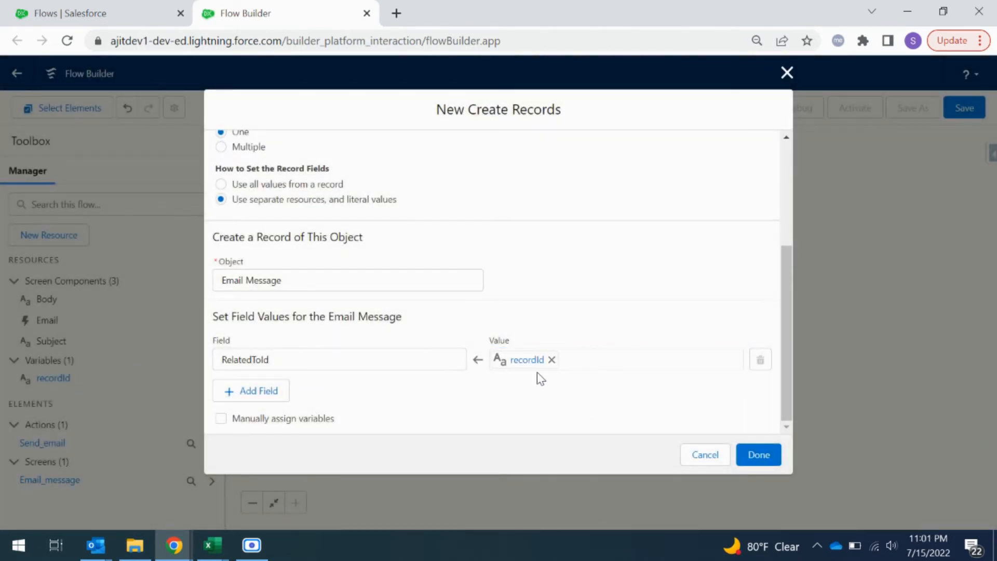
Step: Add a second field row to the Email Message record and choose HtmlBody
left_click(262, 391)
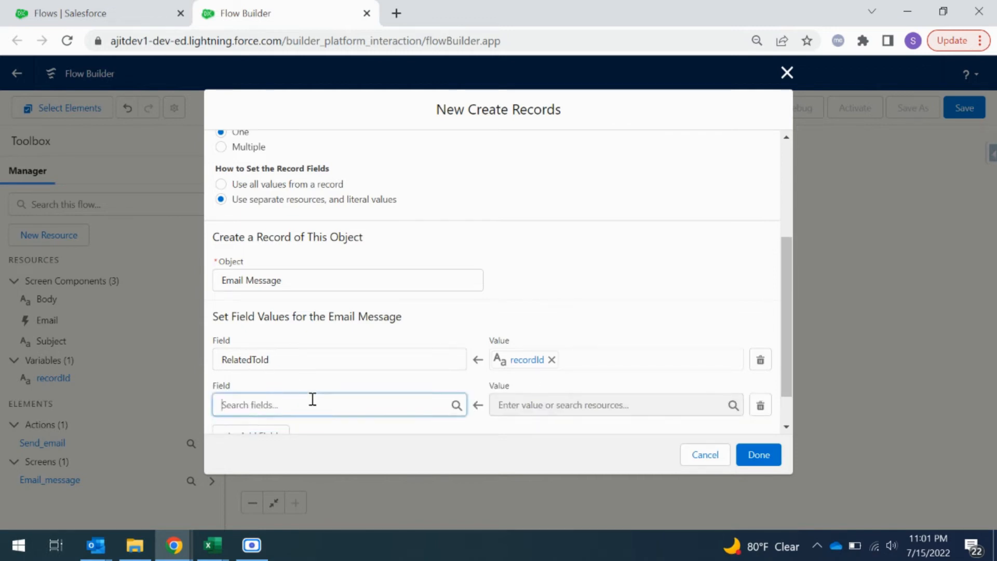
left_click(312, 404)
type("body")
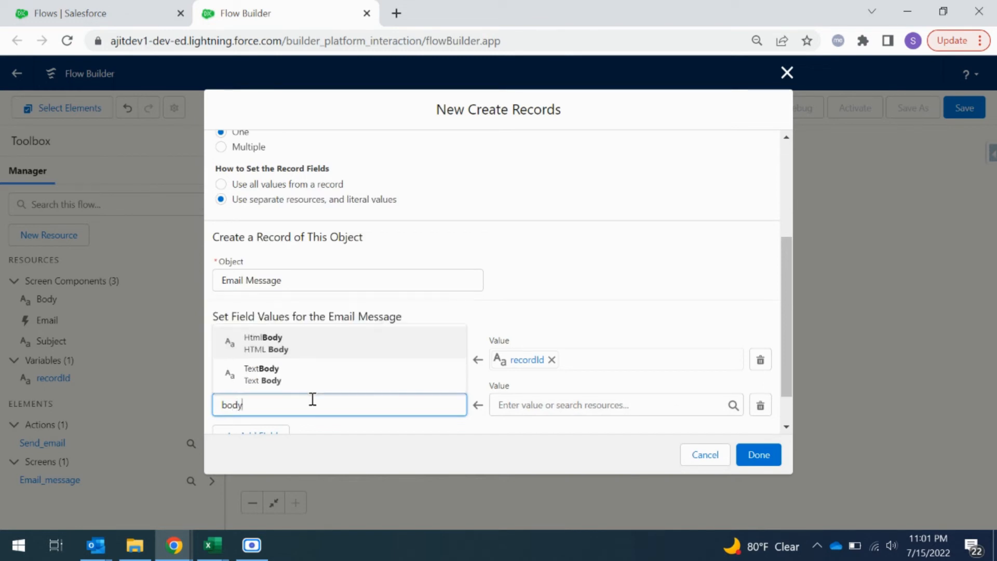
left_click(291, 345)
Step: Add a third field row to the Email Message record and choose TextBody
scroll(307, 405, "up", 3)
scroll(300, 413, "down", 1)
scroll(300, 413, "down", 2)
left_click(258, 394)
left_click(267, 404)
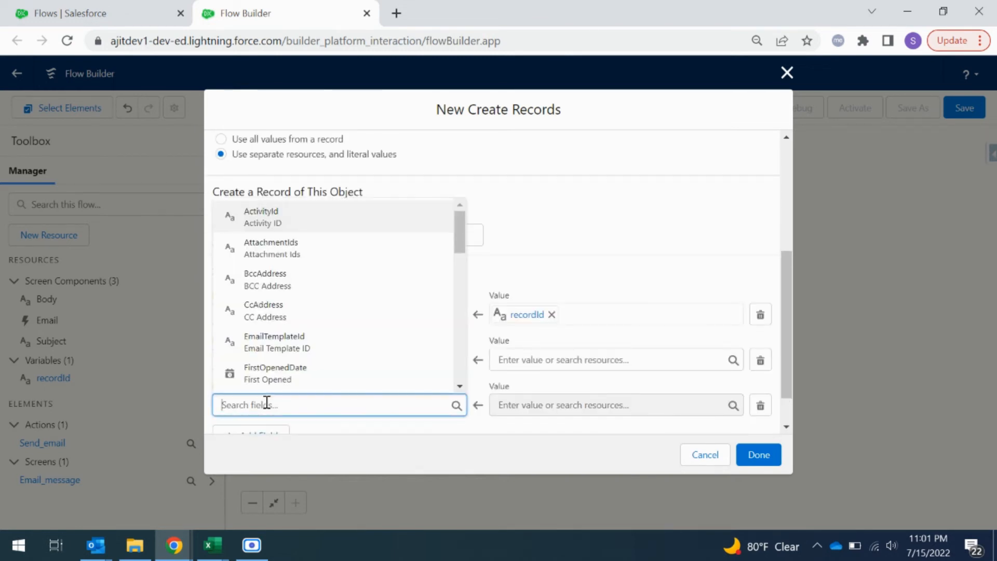
type("body")
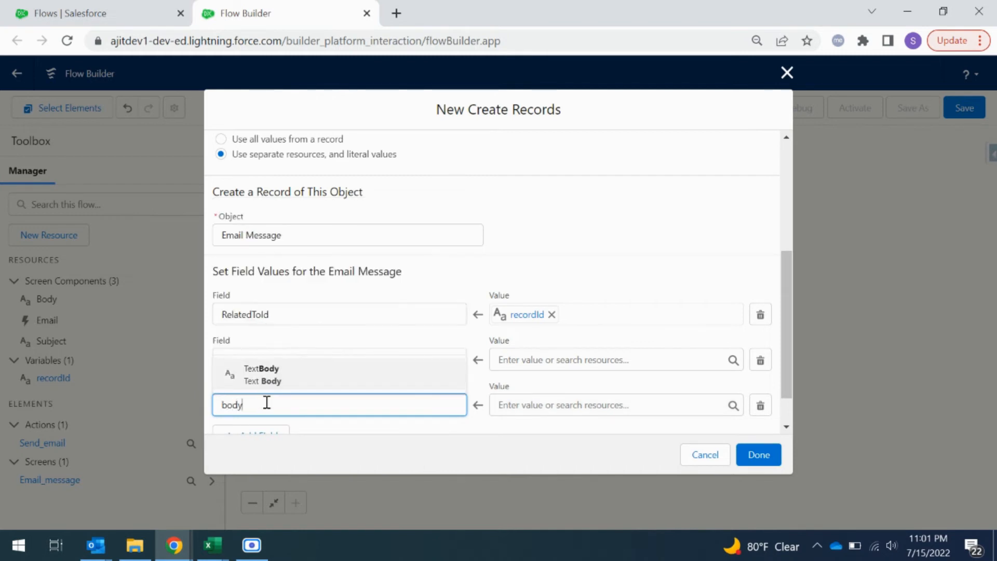
left_click(358, 378)
Step: Set both the HtmlBody and TextBody fields to the Body screen component, {!Body}
left_click(512, 361)
scroll(589, 294, "down", 5)
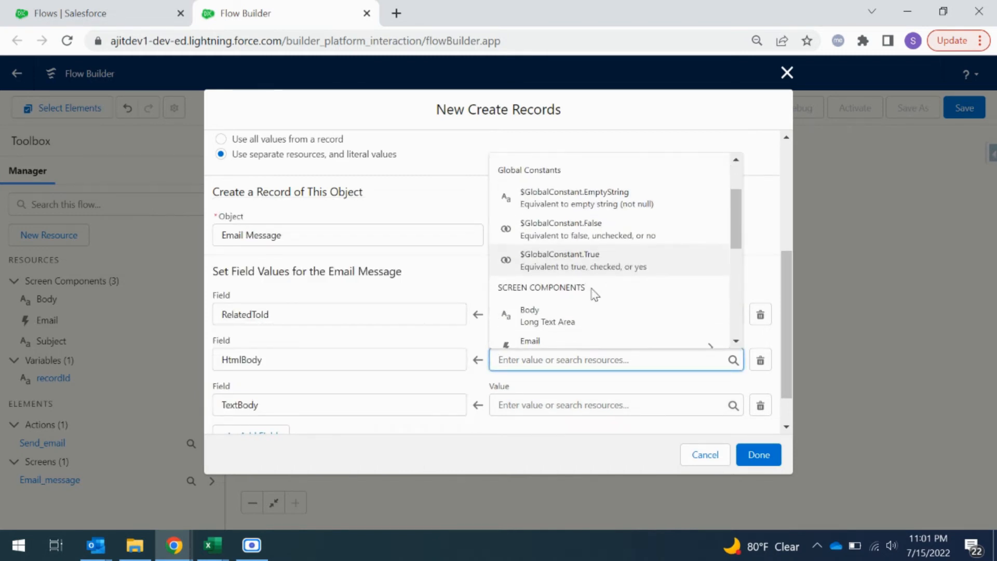
scroll(592, 292, "down", 2)
scroll(591, 292, "up", 4)
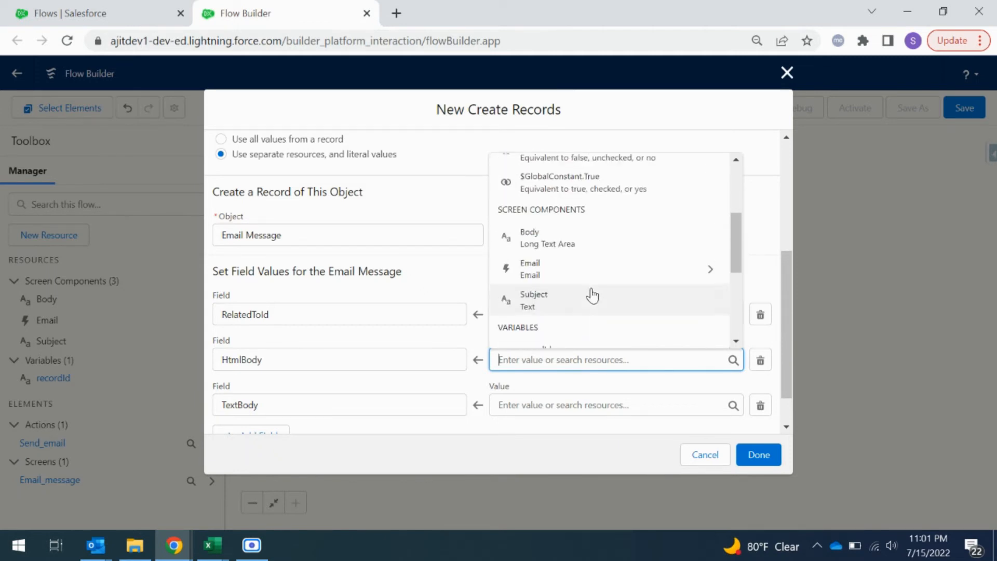
left_click(559, 241)
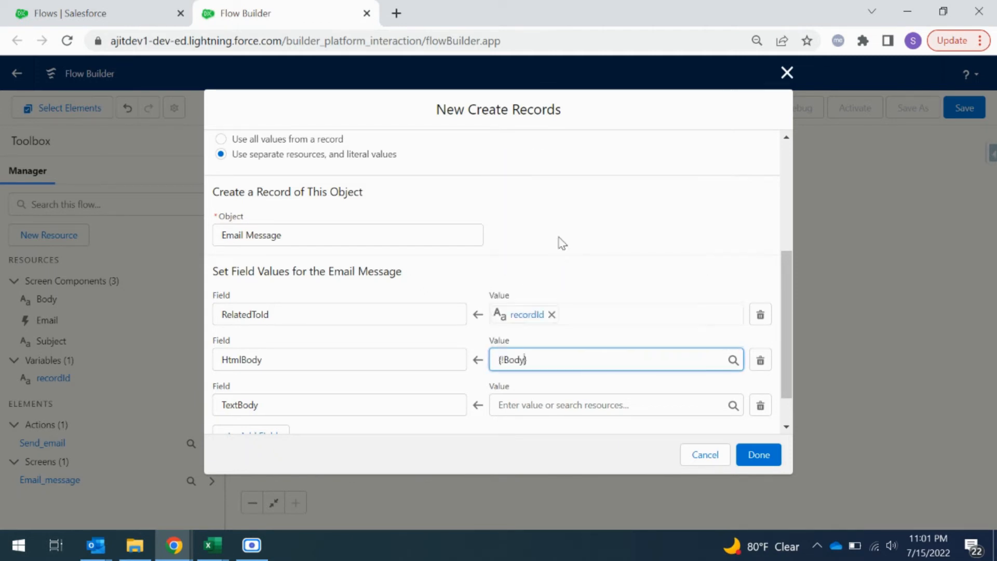
left_click(561, 407)
scroll(595, 327, "down", 2)
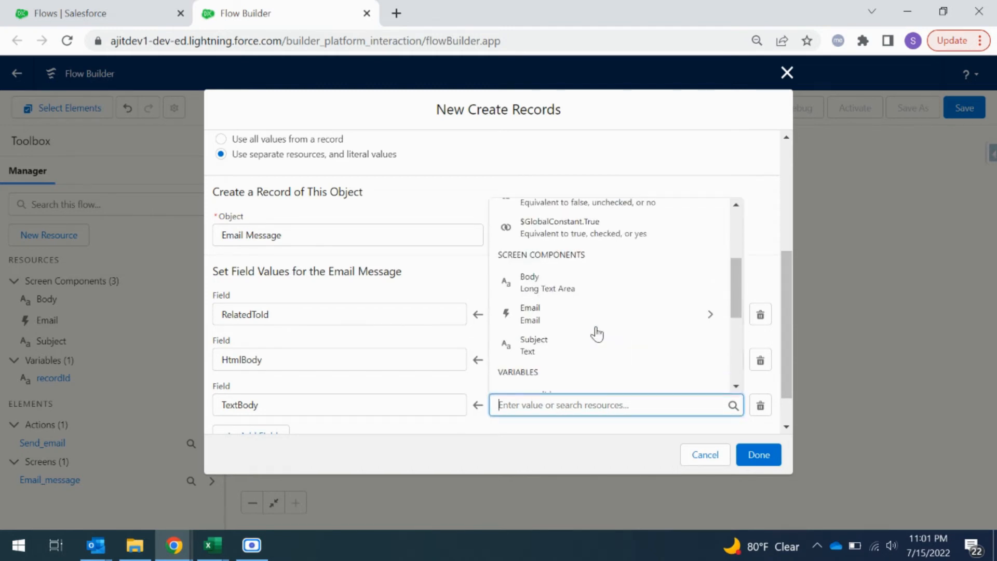
left_click(562, 286)
Step: Add the ToAddress field and set it to the Email screen component's value, {!Email.value}
scroll(486, 387, "down", 2)
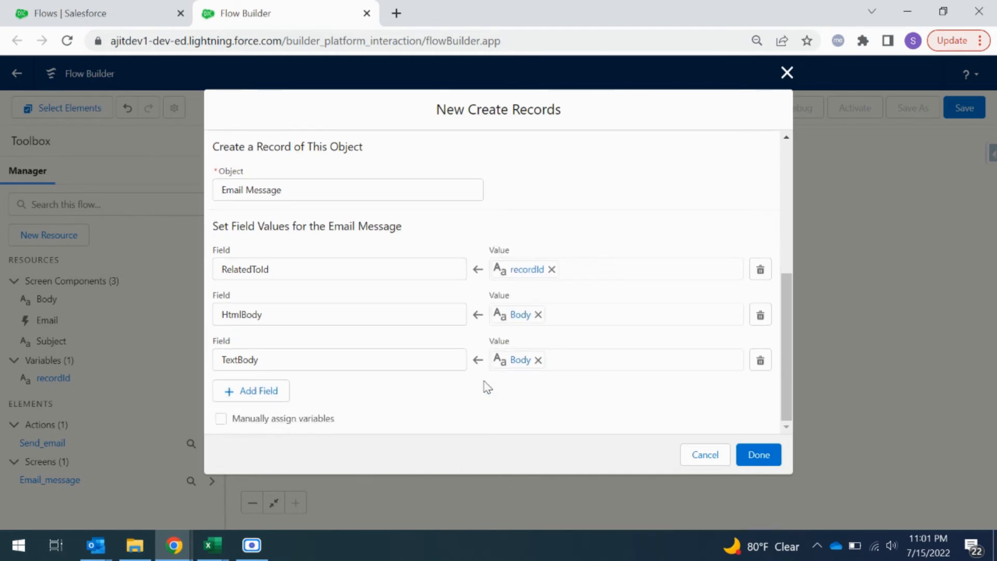
left_click(238, 400)
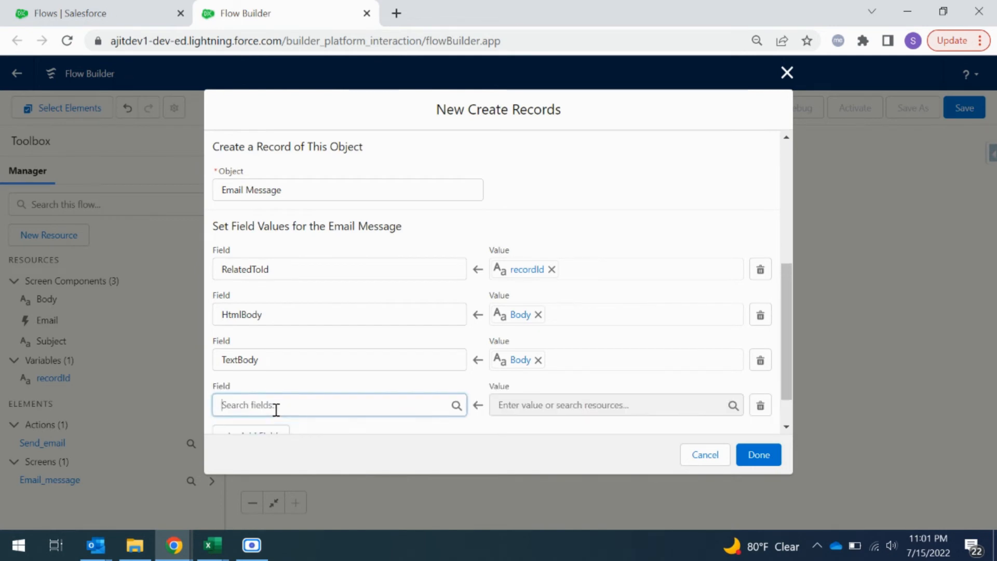
left_click(275, 410)
type("to")
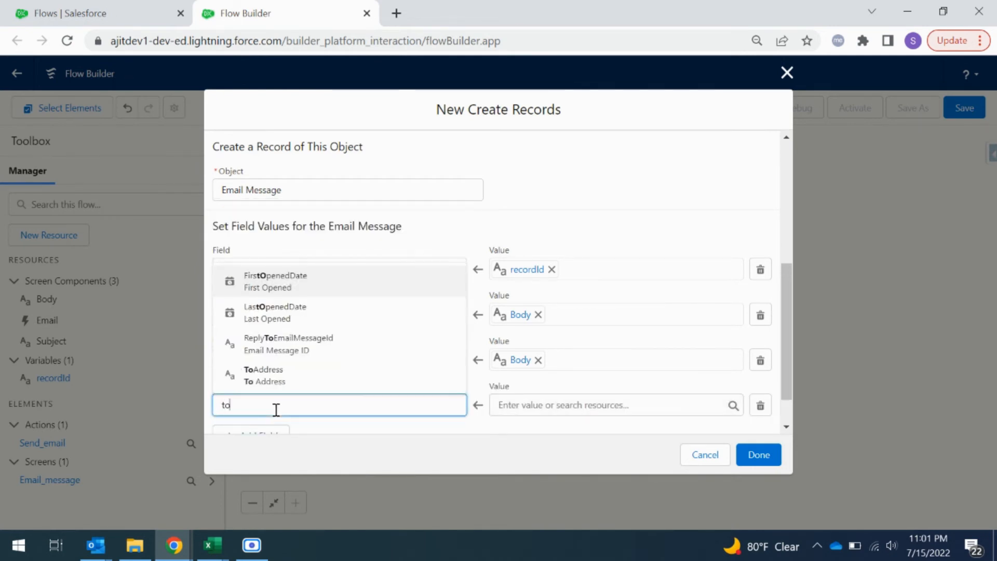
left_click(279, 379)
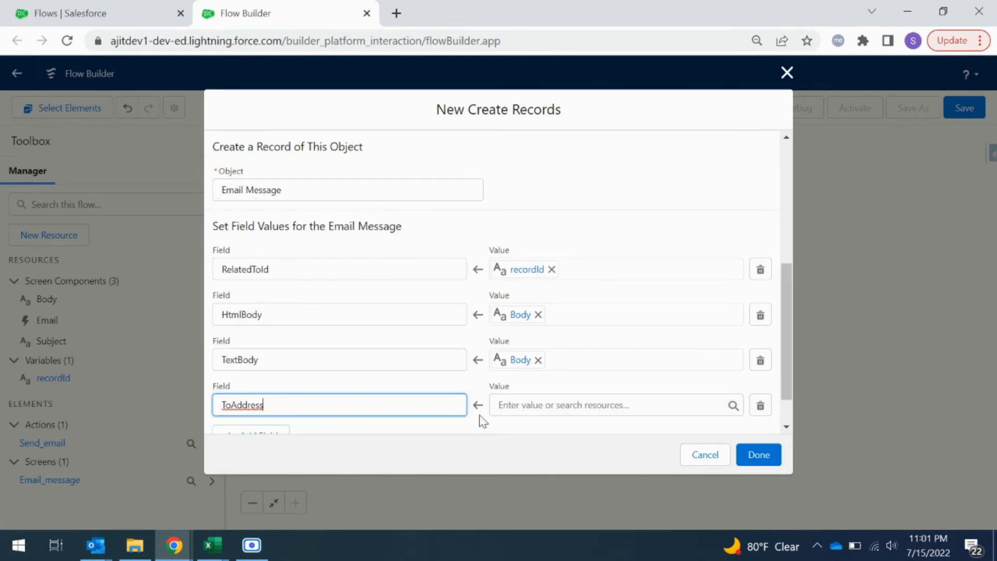
left_click(508, 410)
scroll(592, 358, "down", 3)
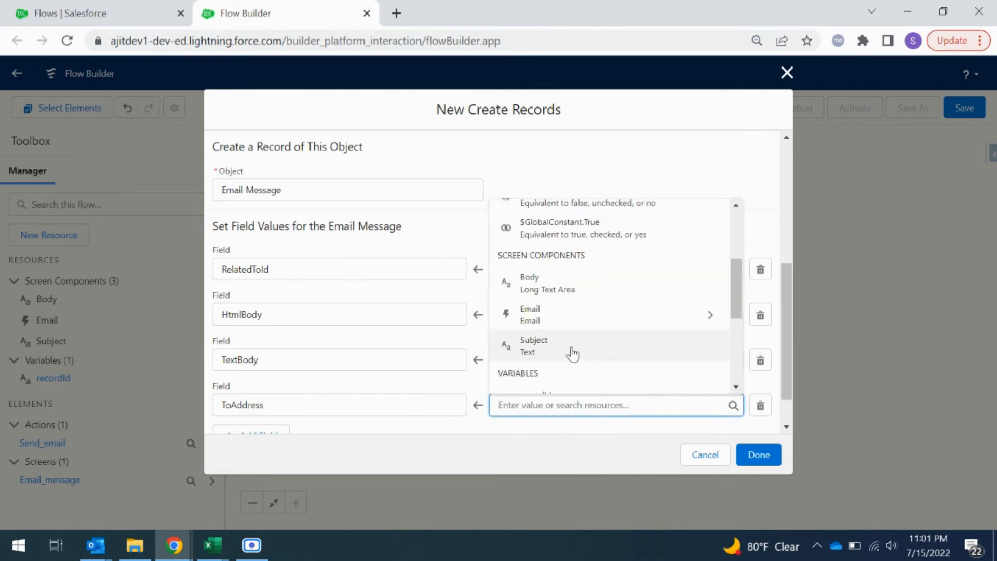
left_click(546, 317)
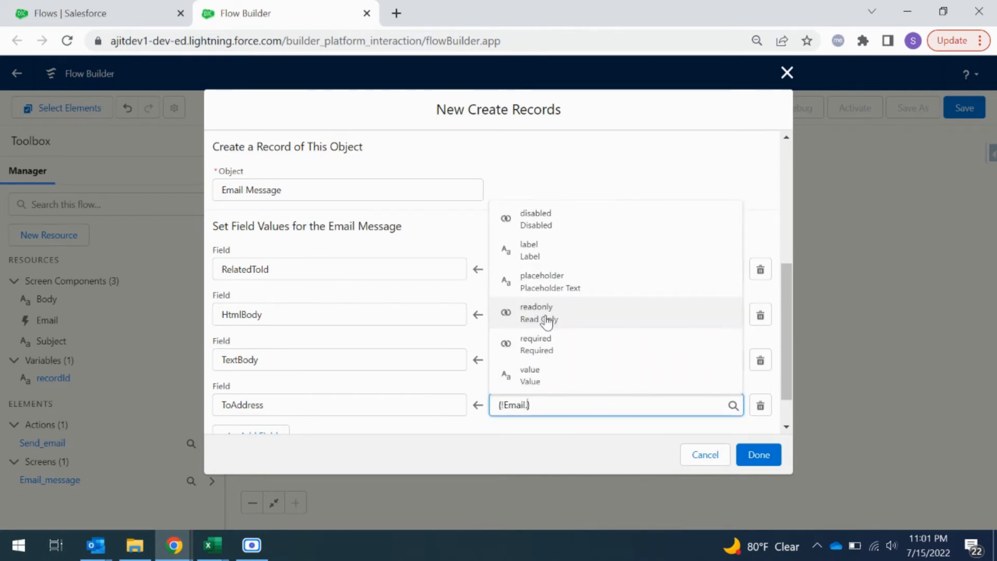
left_click(594, 376)
left_click(608, 416)
Step: Add the Subject field, set it to the Subject screen component, and finish the Create Records element
scroll(607, 417, "down", 1)
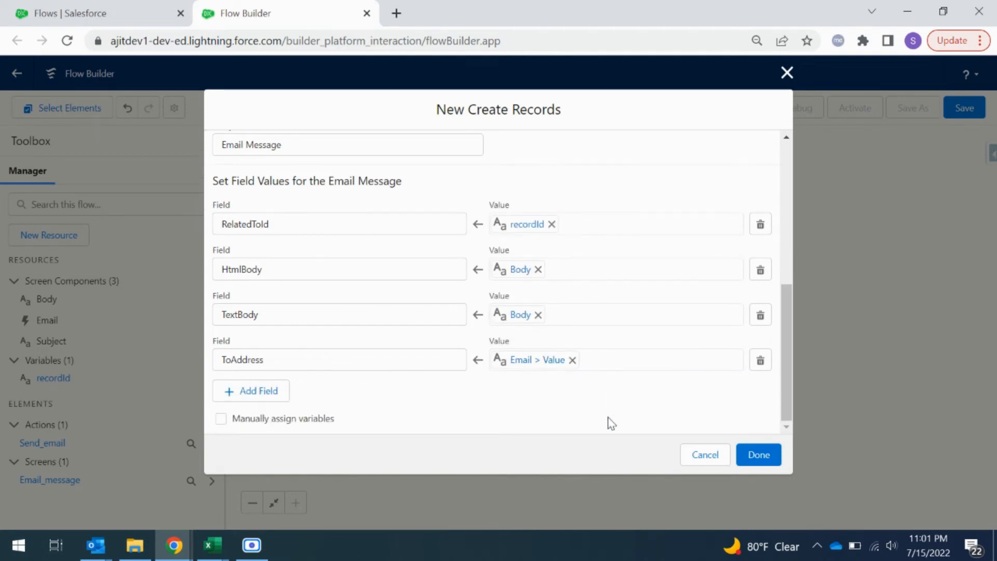
left_click(255, 393)
left_click(285, 406)
type("subj")
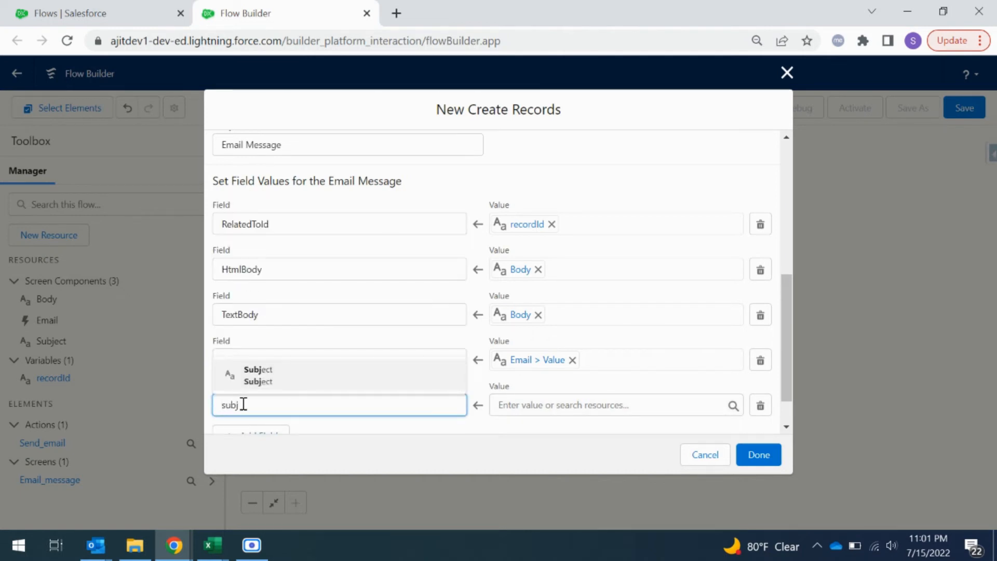
left_click(266, 376)
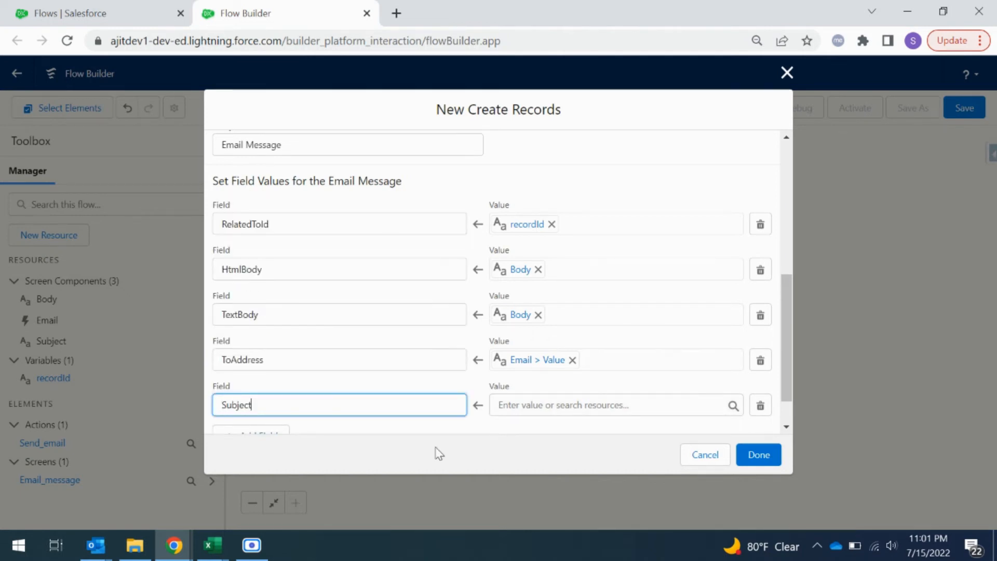
left_click(537, 405)
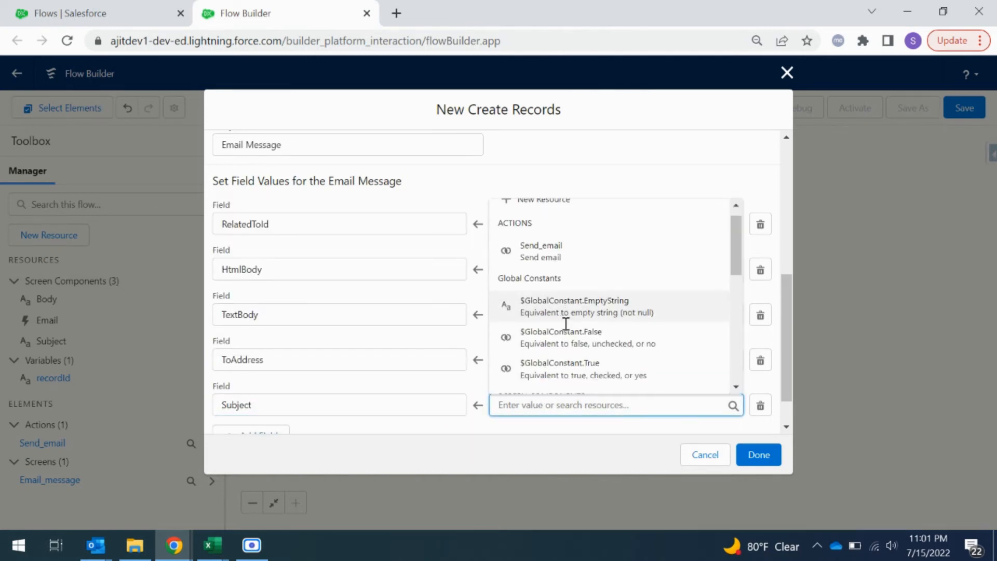
scroll(566, 333, "down", 3)
left_click(573, 347)
left_click(492, 428)
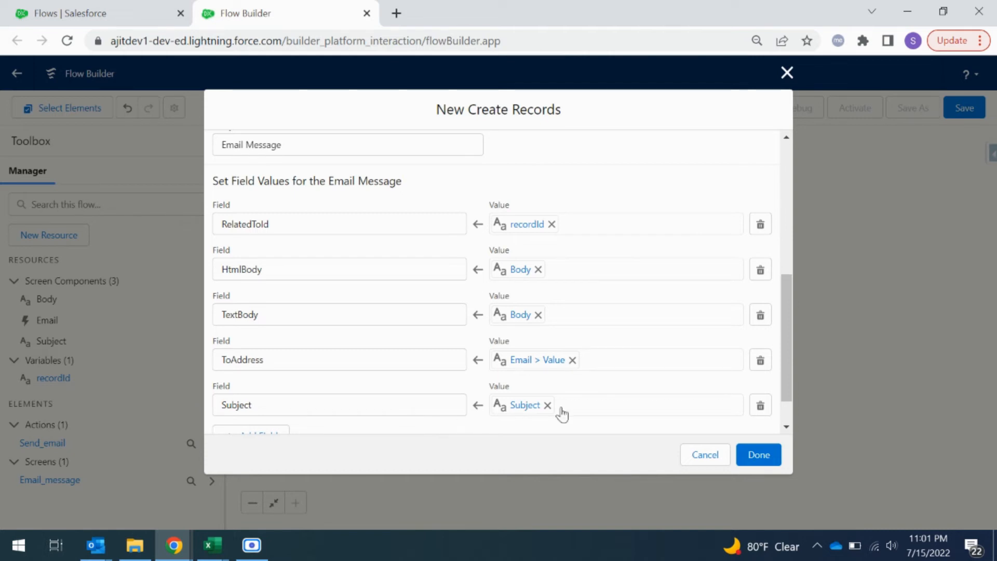
left_click(758, 455)
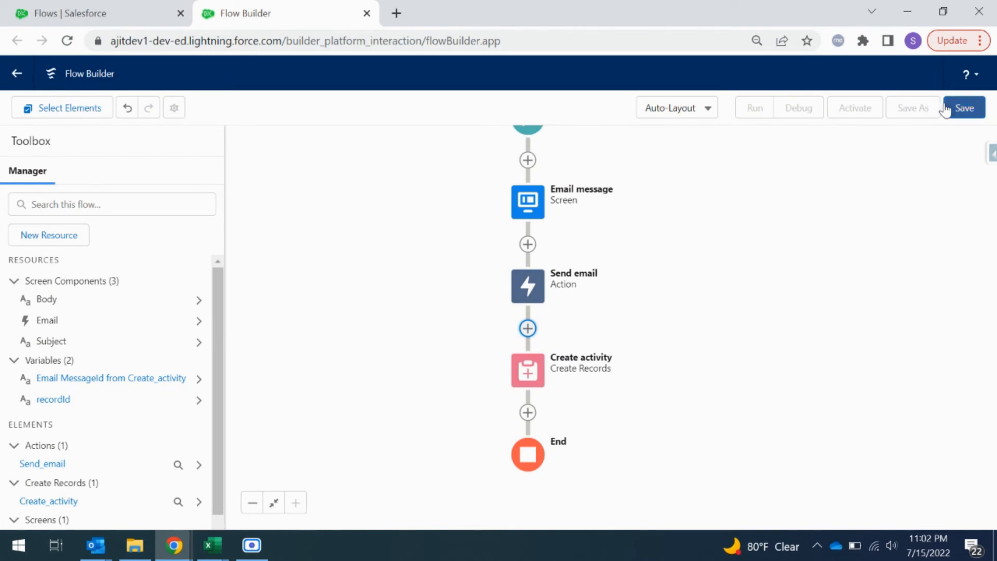
Step: Save the flow with the label "Send custom email" and activate it
left_click(960, 109)
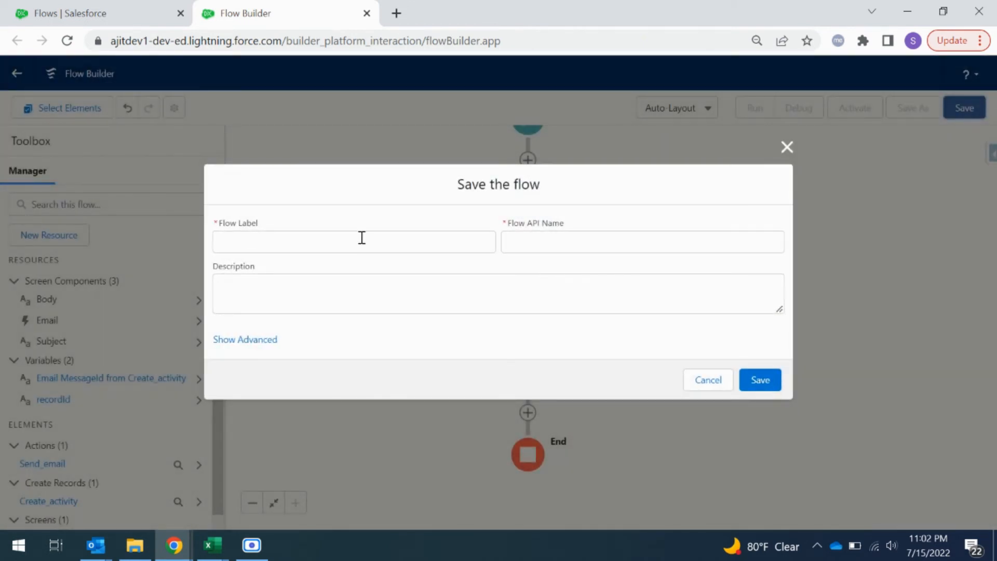
left_click(362, 238)
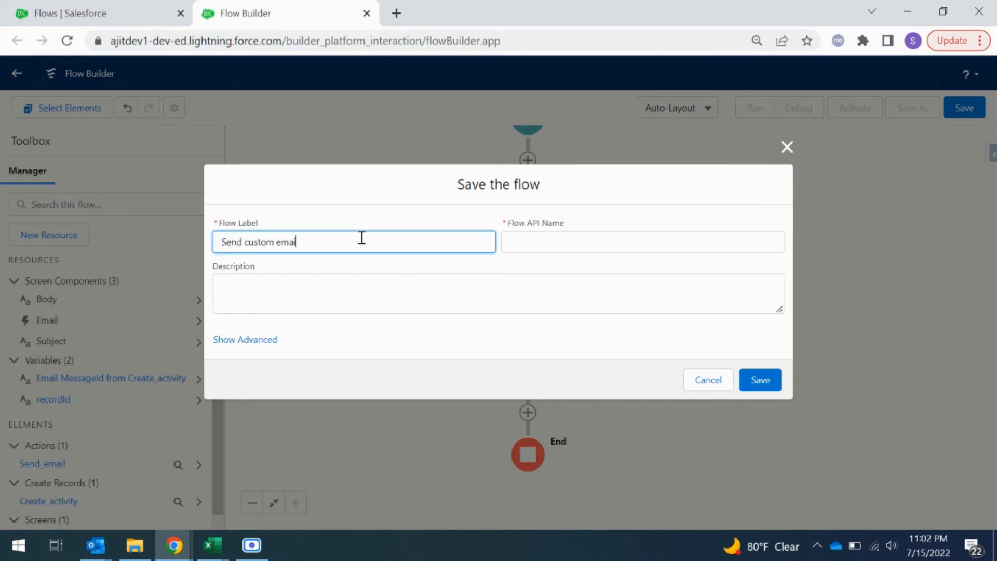
left_click(419, 286)
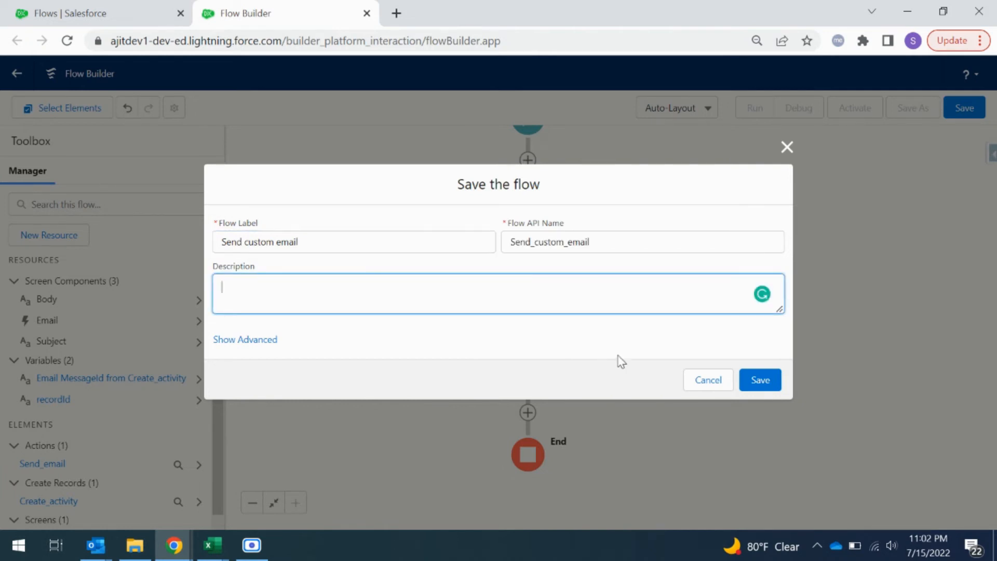
left_click(760, 379)
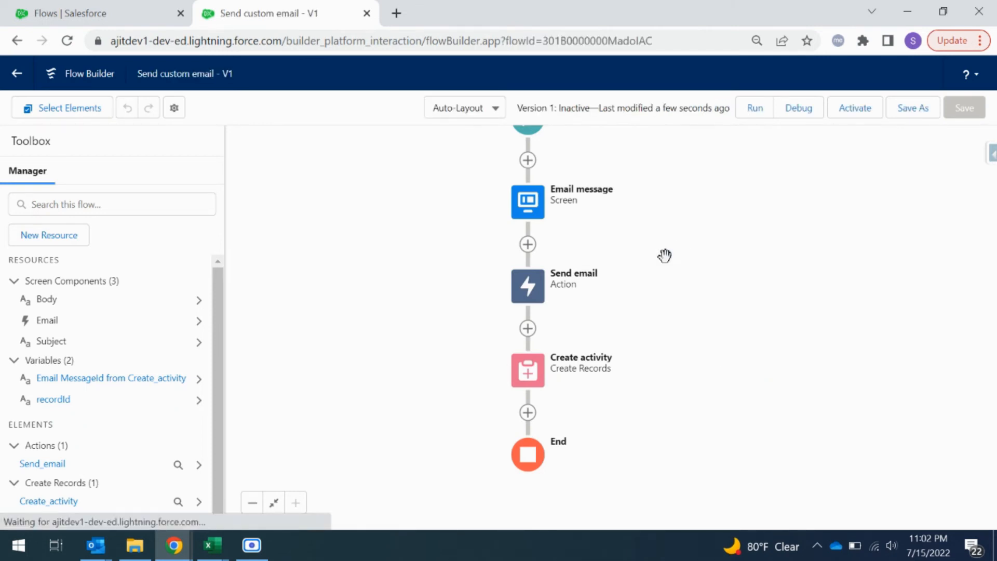
left_click(854, 107)
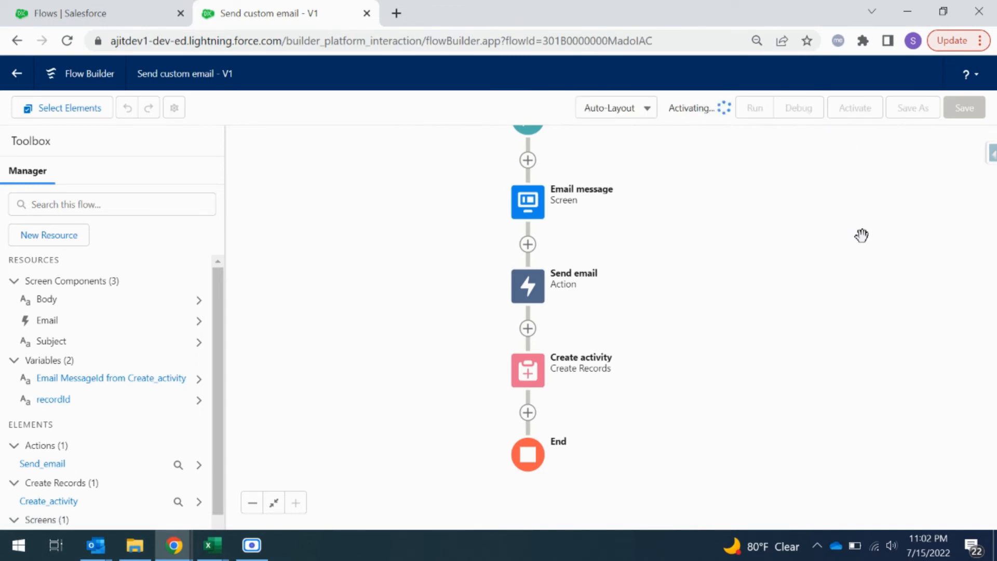
Step: Open the Service app in a separate browser tab and show its Cases list
left_click(103, 7)
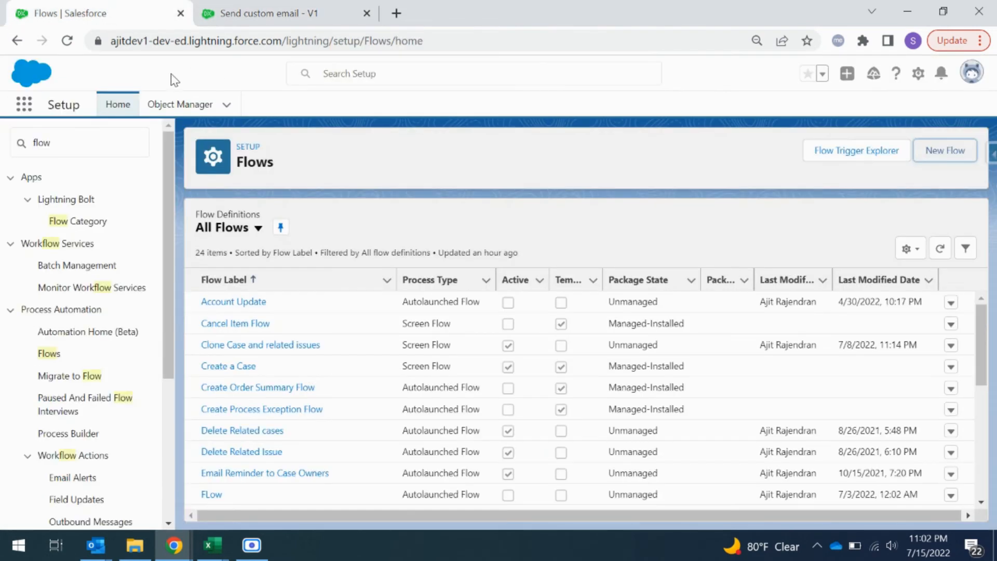
left_click(31, 106)
right_click(89, 195)
left_click(95, 205)
left_click(452, 8)
left_click(103, 7)
left_click(426, 13)
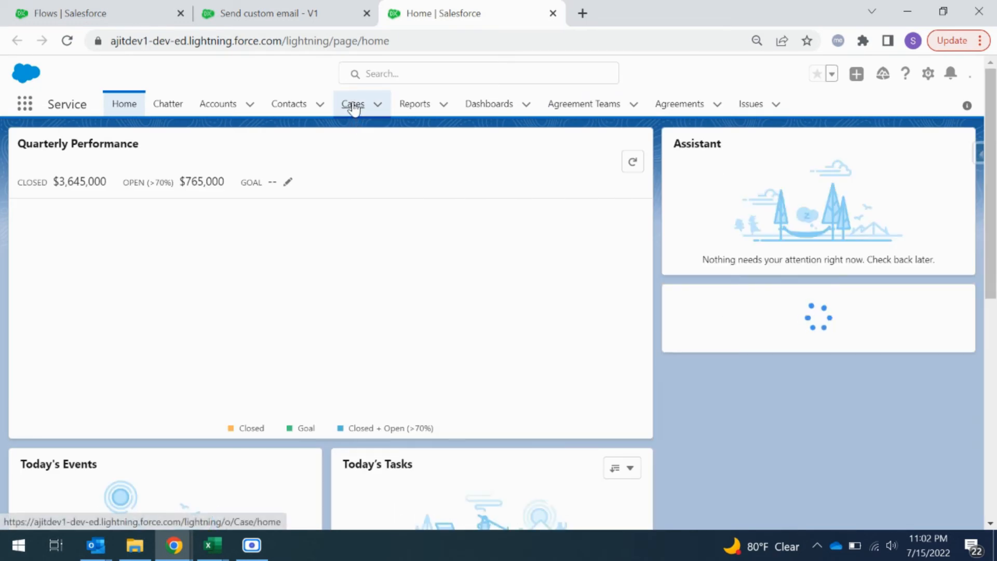
left_click(353, 105)
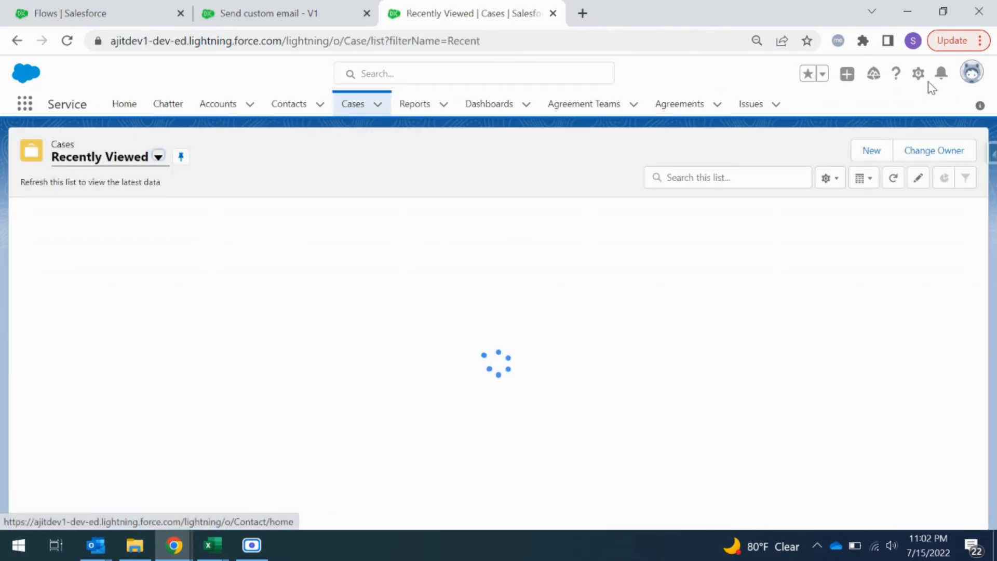
Step: Open the Case object's setup and go to its Buttons, Links, and Actions
left_click(919, 78)
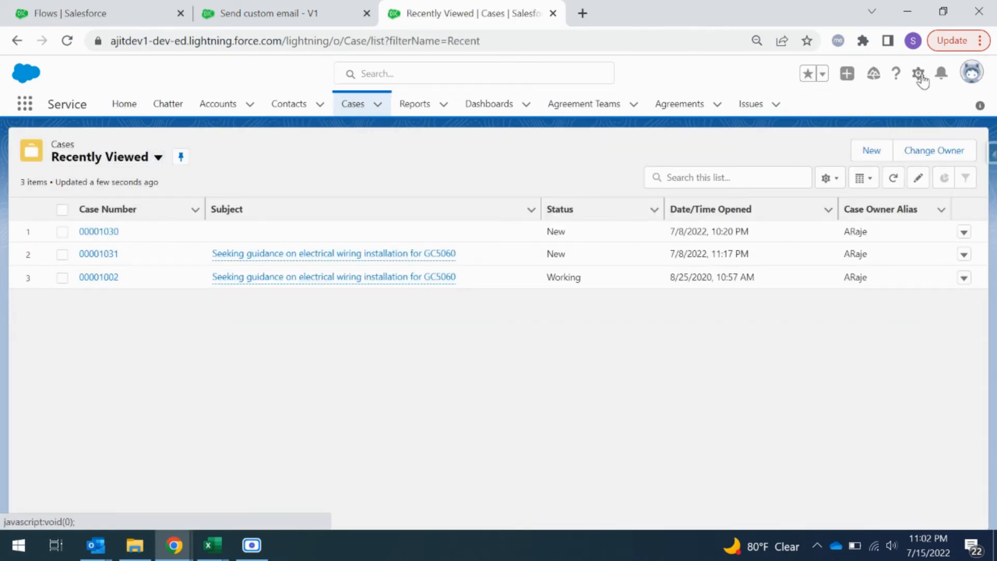
left_click(858, 232)
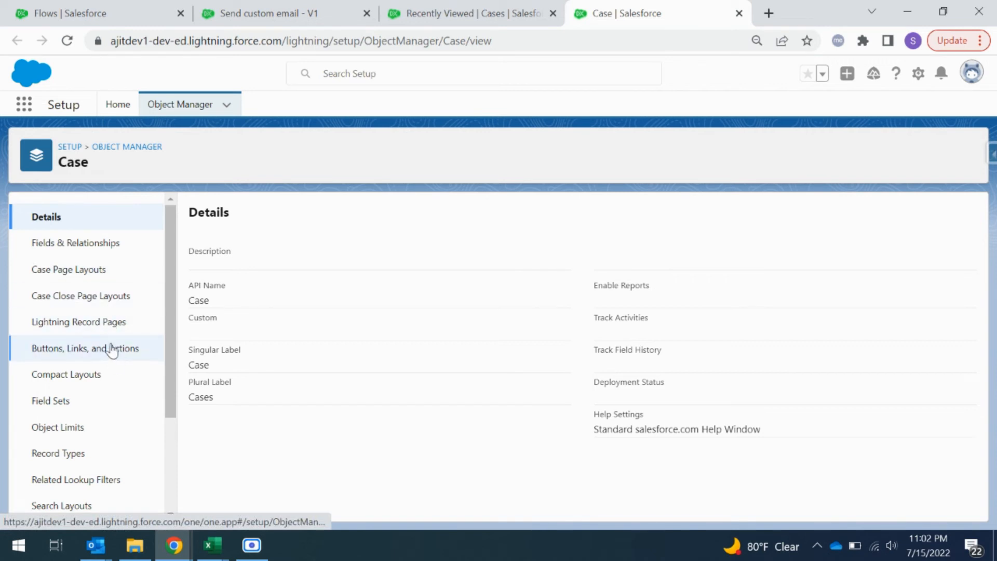
left_click(60, 354)
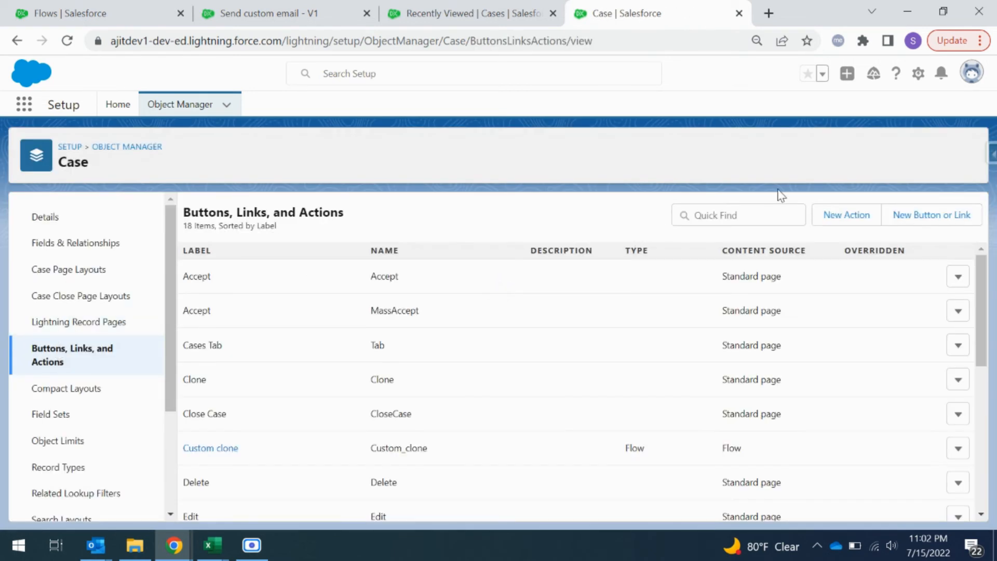
Step: Start a new Case action with action type Flow and choose the Send custom email flow
left_click(859, 221)
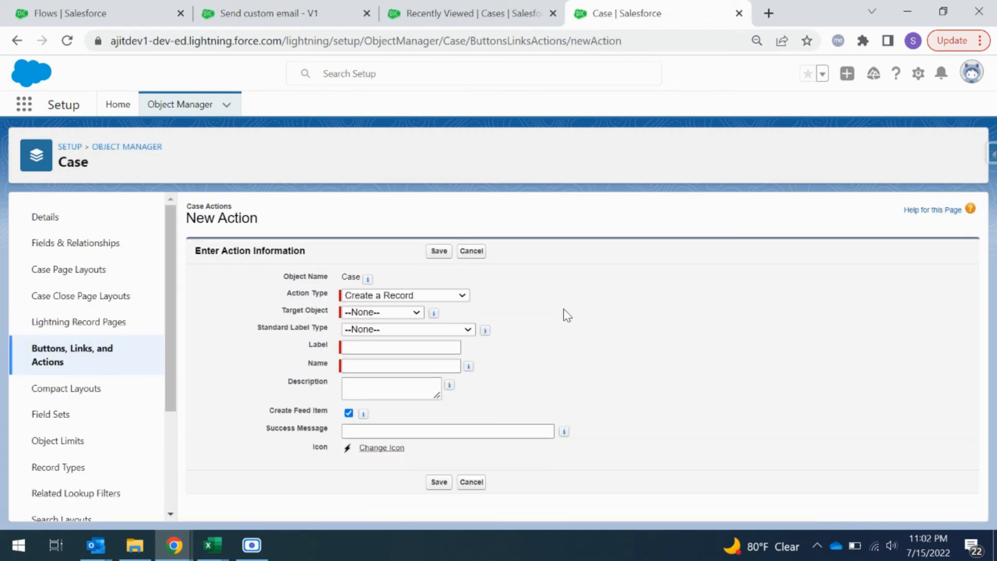
left_click(415, 296)
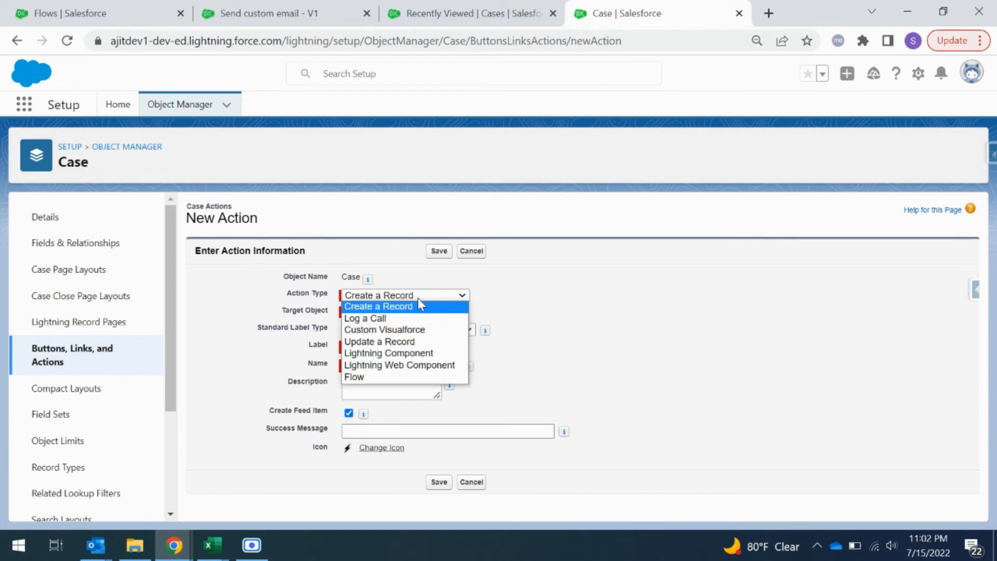
key("Up")
key("Up")
key("Up")
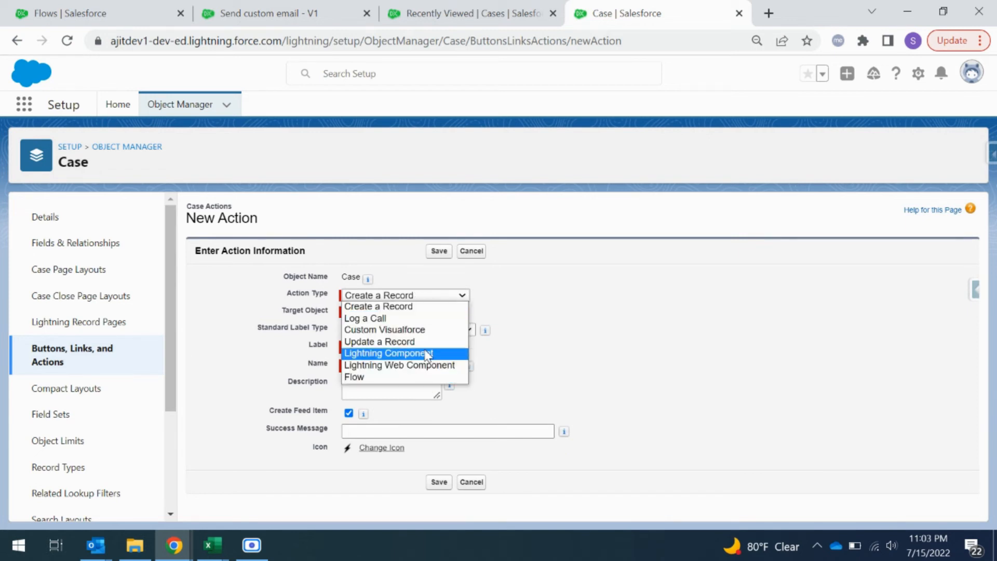
left_click(413, 377)
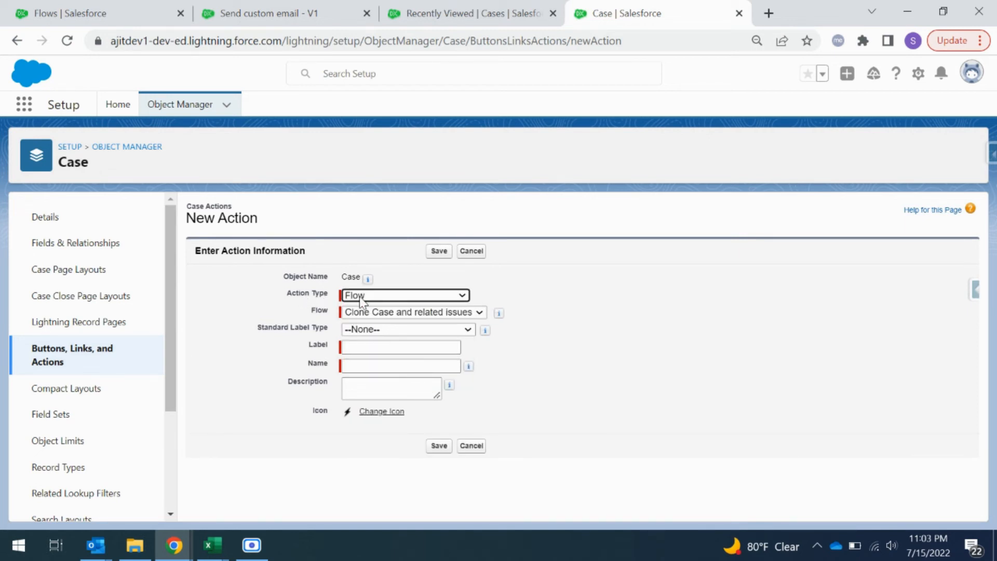
left_click(387, 313)
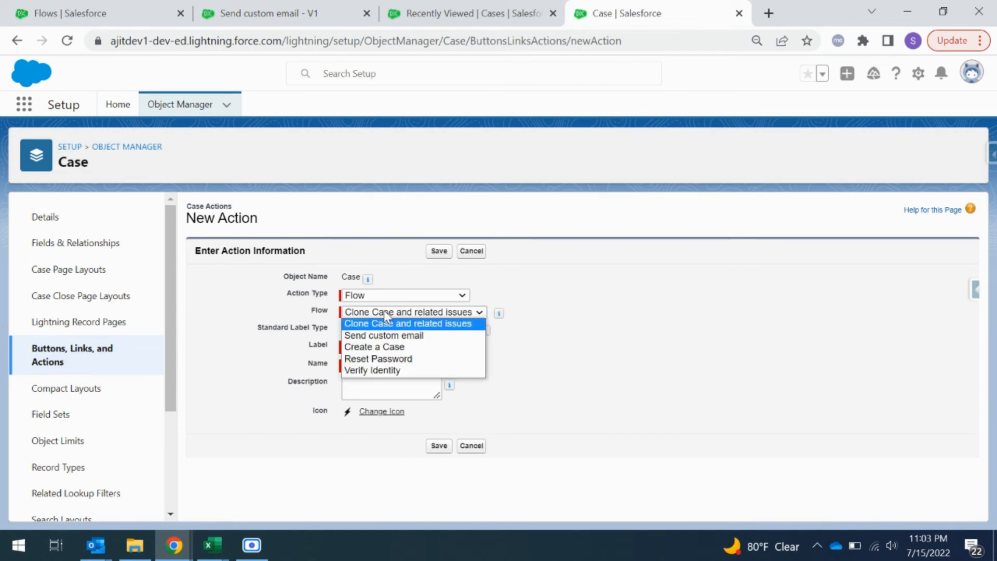
left_click(398, 336)
left_click(673, 341)
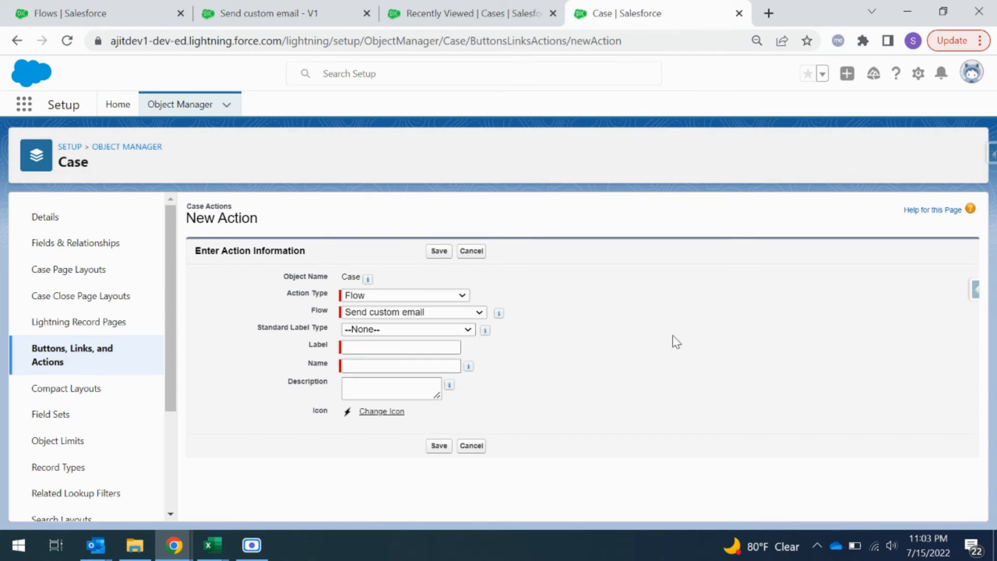
Step: Label the action "Send custom email" with the name Send_custom_email and save it
left_click(403, 348)
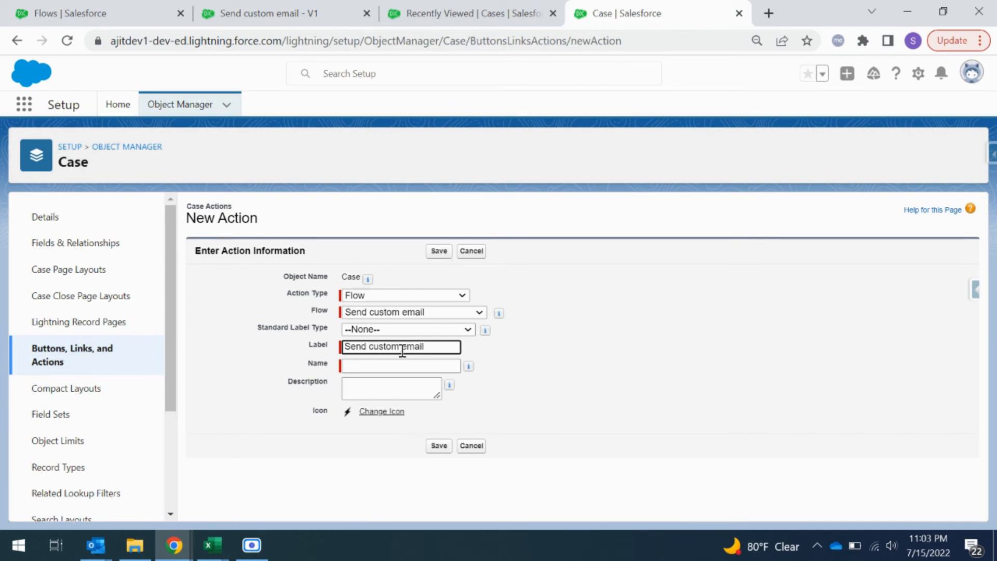
left_click(510, 370)
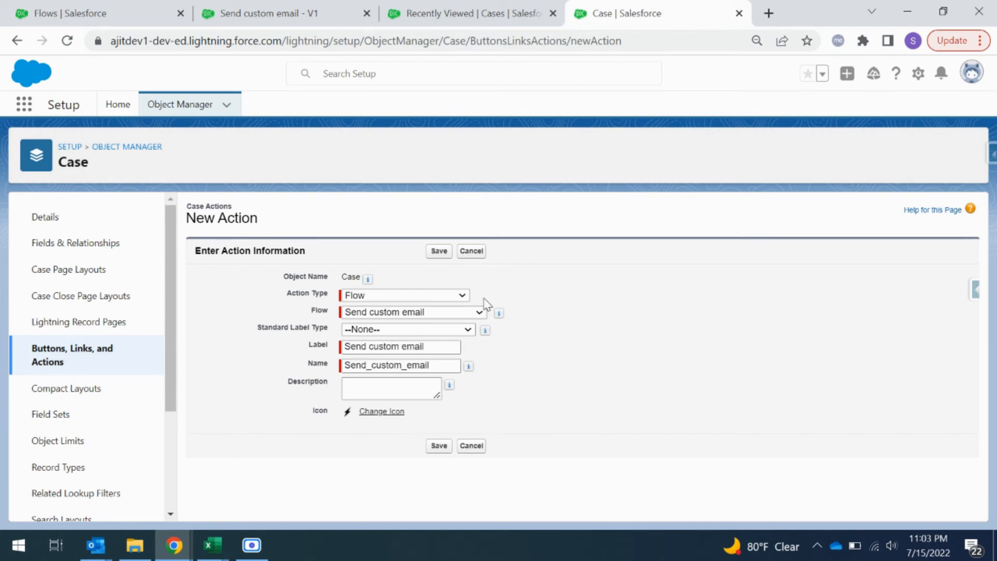
left_click(439, 252)
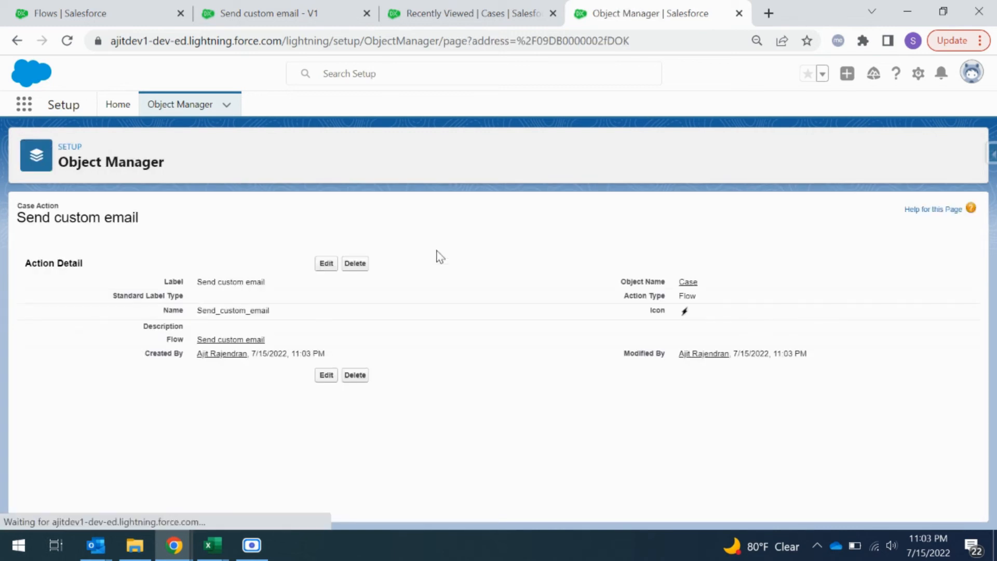
Step: Open the first case in the list, edit its record page, and select the Highlights Panel
left_click(500, 13)
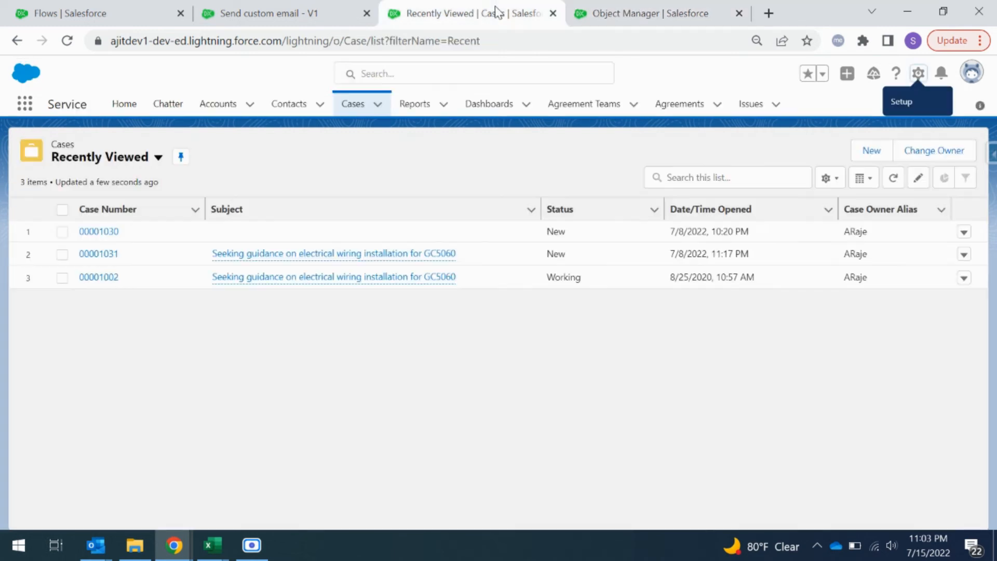
left_click(96, 231)
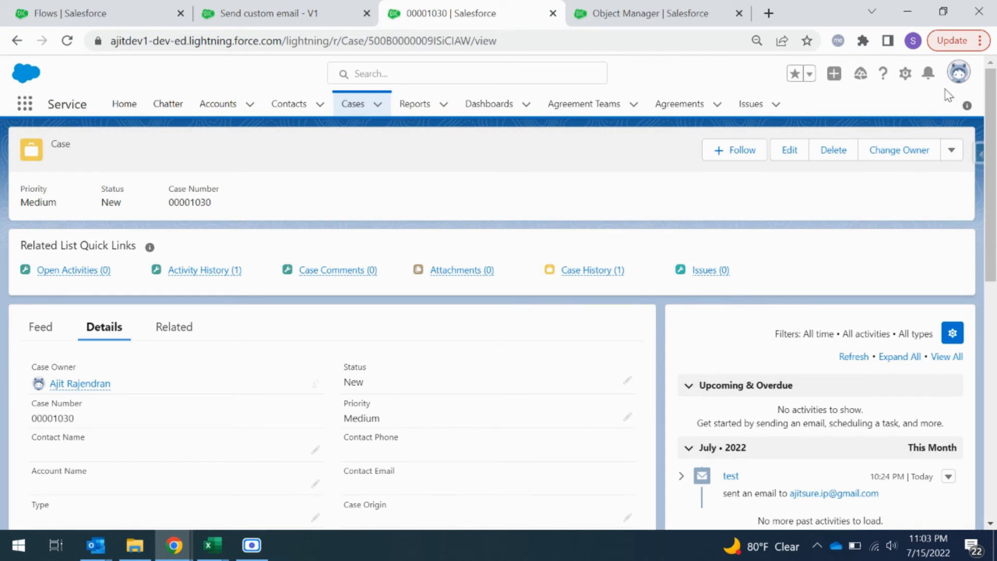
left_click(904, 73)
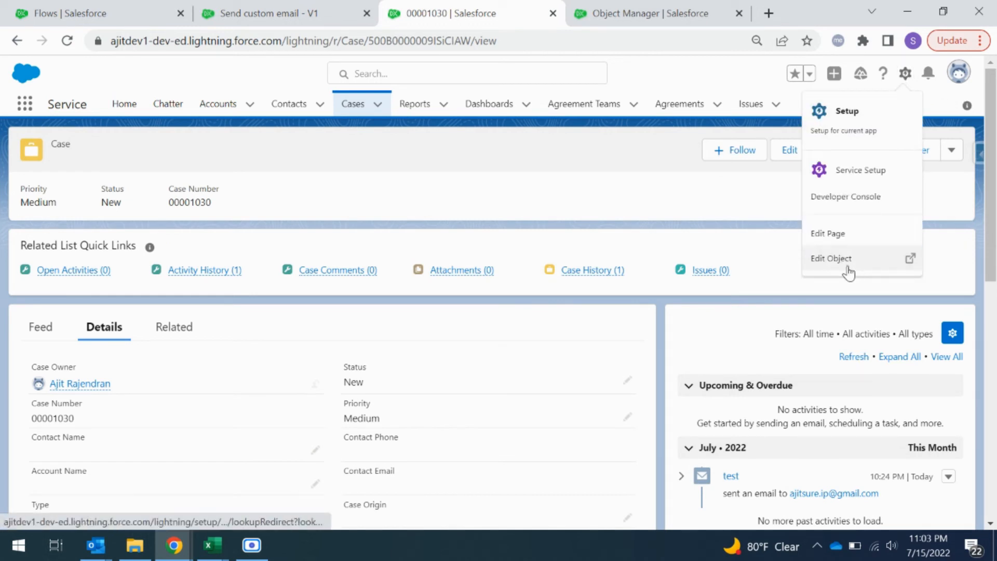
left_click(844, 241)
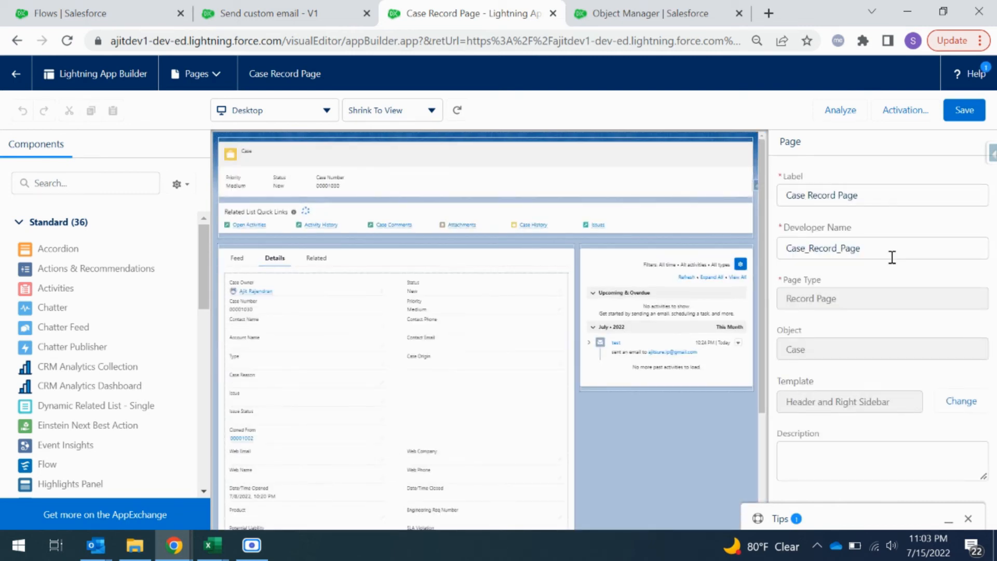
left_click(606, 186)
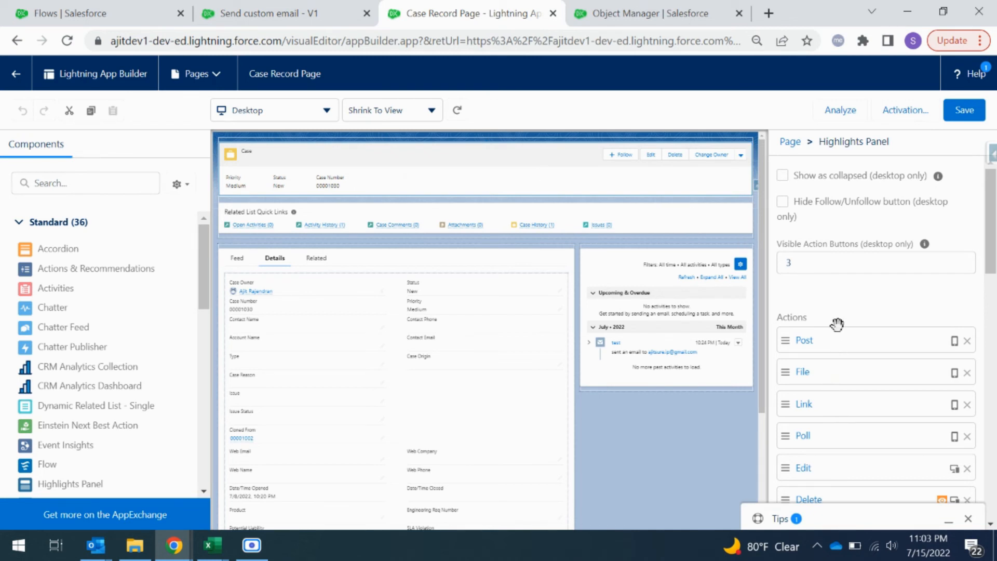
Step: Add the Send custom email action to the Highlights Panel without visibility filters and save the page
scroll(852, 366, "down", 2)
scroll(851, 359, "down", 2)
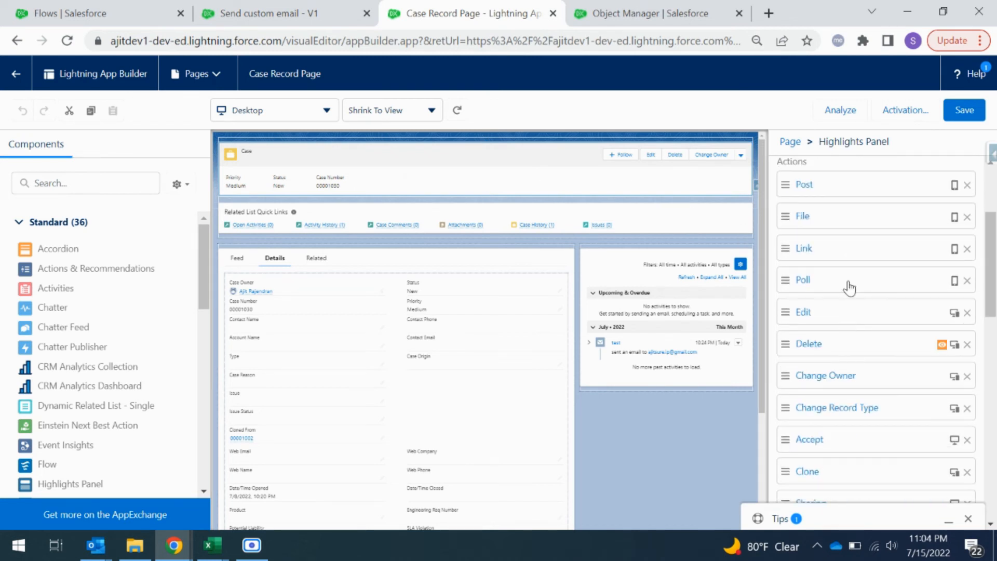
scroll(853, 353, "down", 8)
scroll(853, 349, "down", 3)
scroll(853, 350, "up", 3)
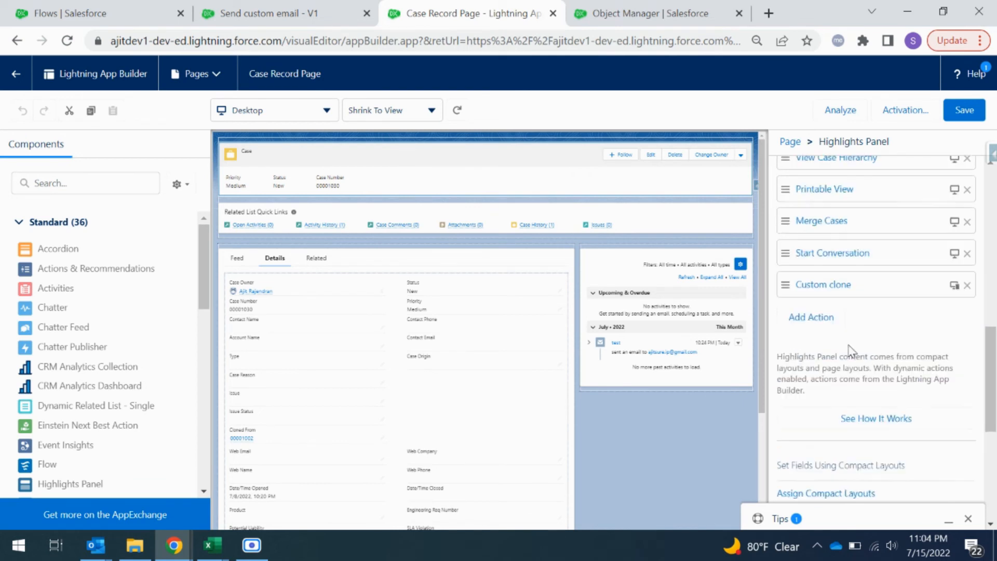
left_click(810, 343)
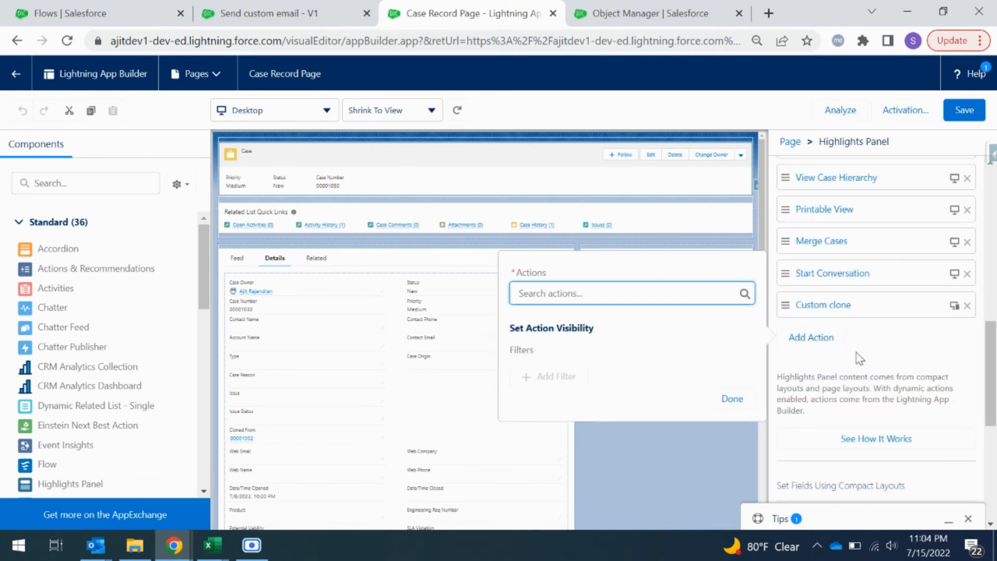
left_click(633, 292)
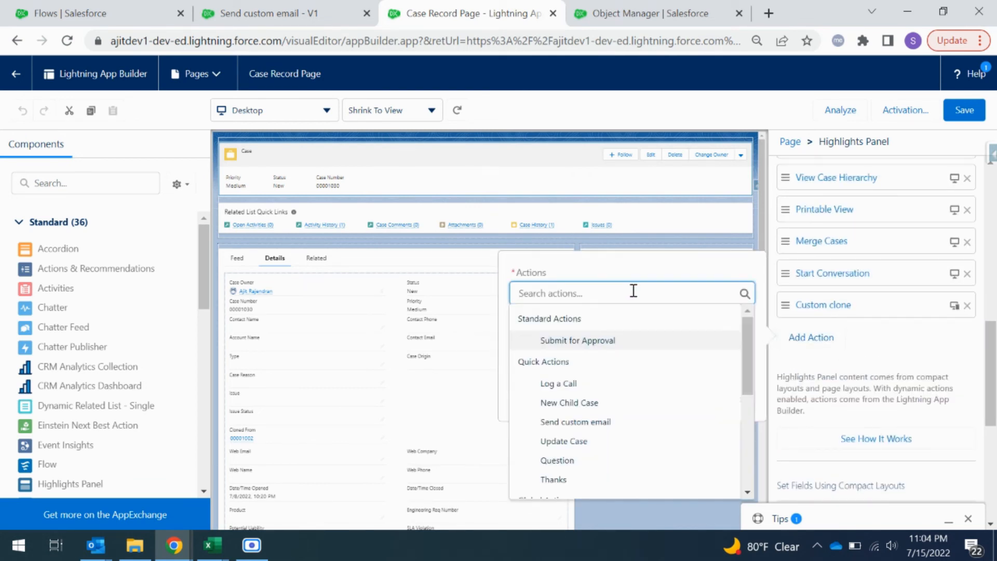
left_click(578, 423)
left_click(662, 342)
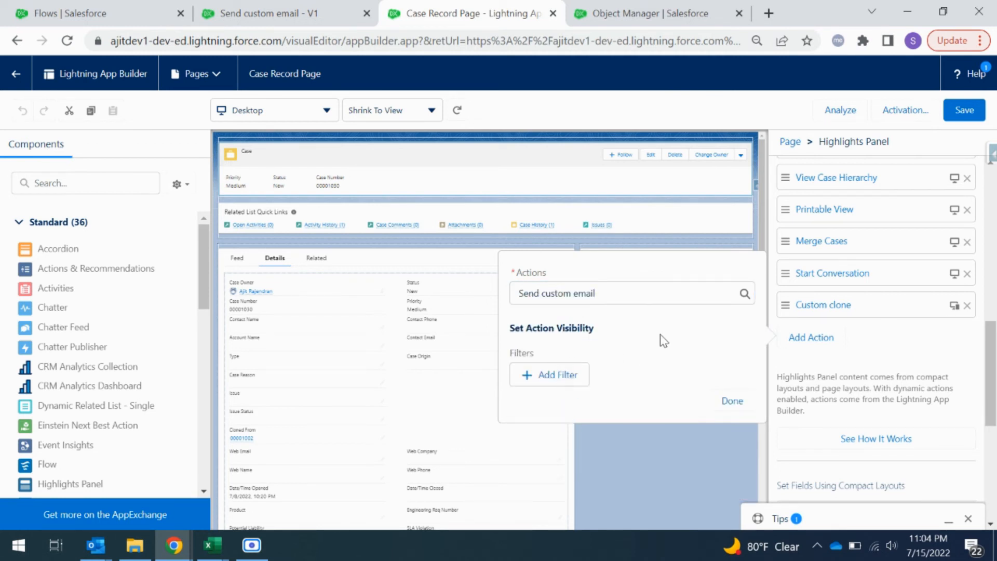
left_click(731, 401)
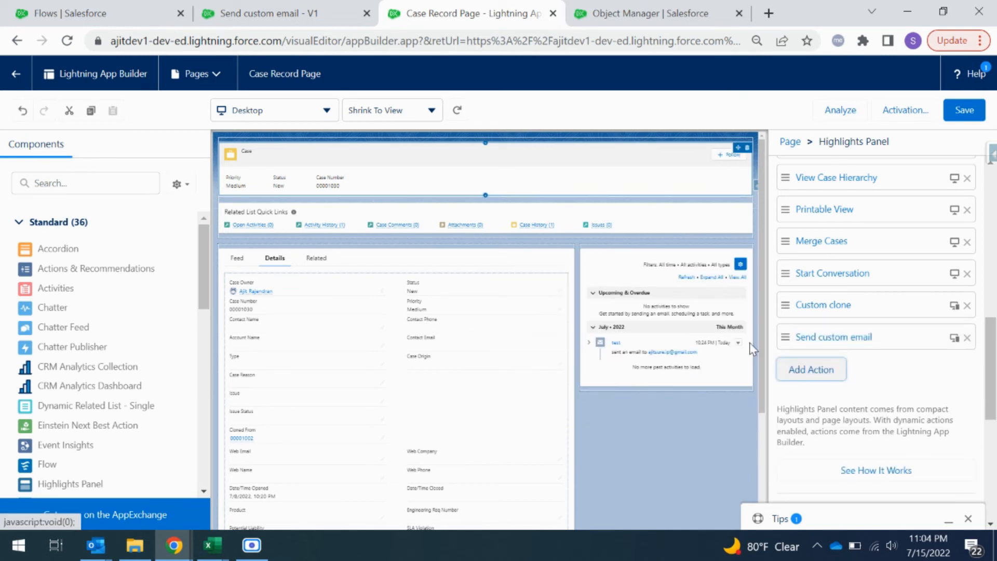
left_click(961, 111)
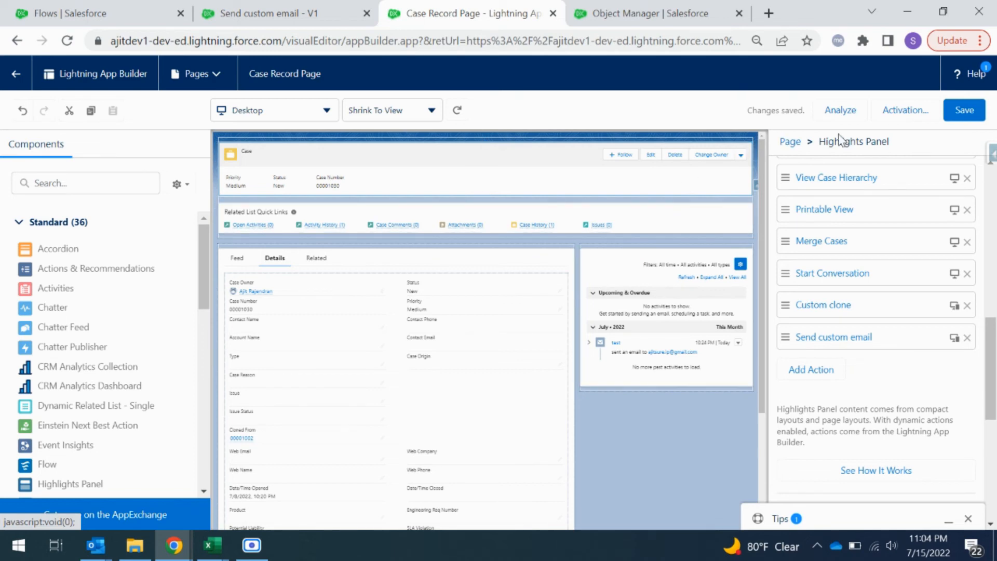
Step: Leave the page editor and open the Working-status case about electrical wiring installation for GC5060 from the Cases list
left_click(16, 74)
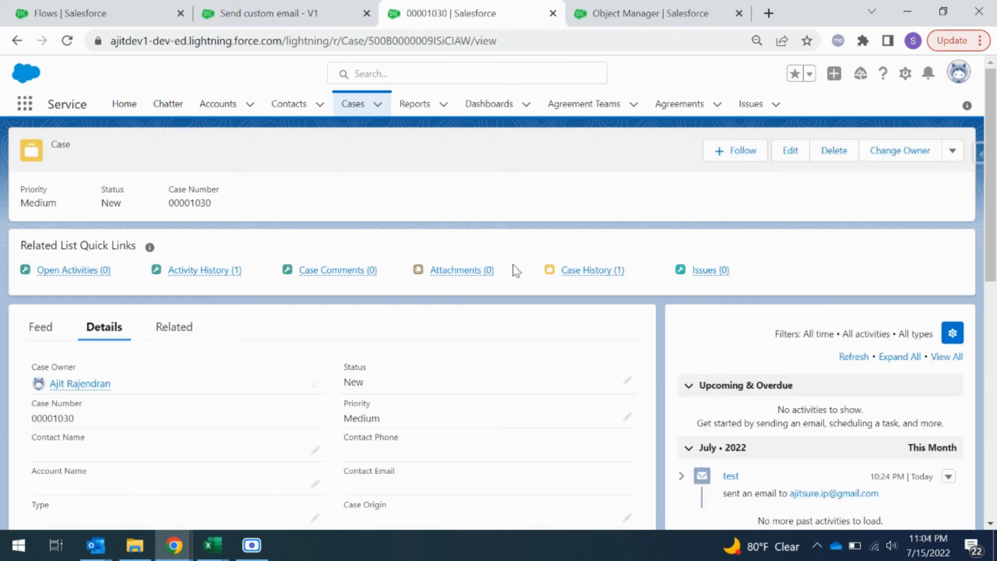
left_click(361, 106)
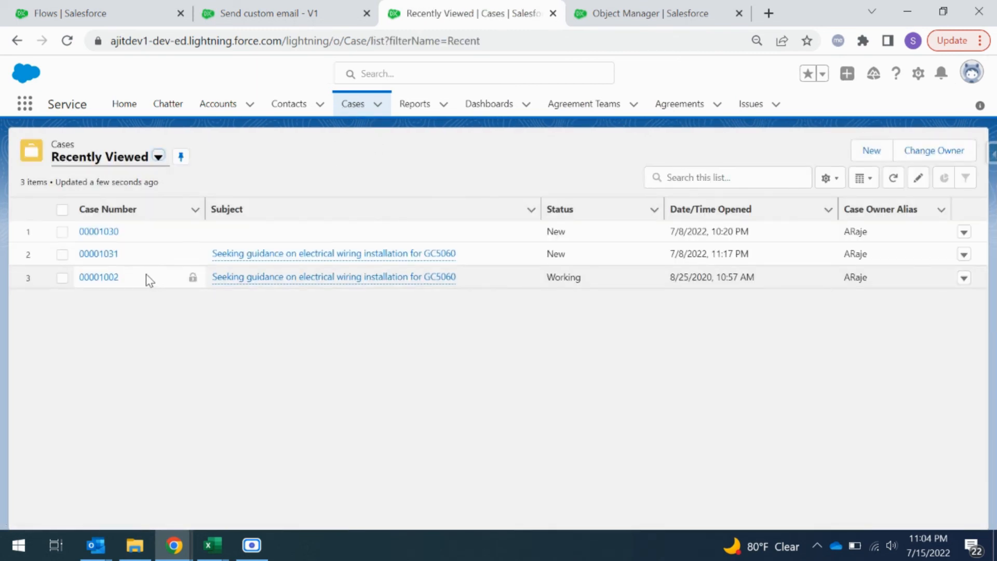
left_click(105, 279)
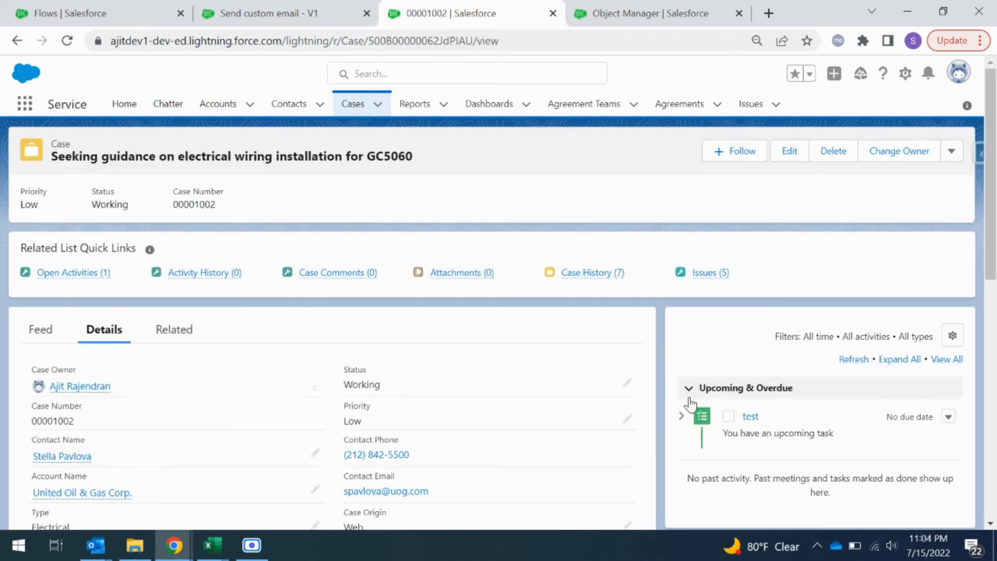
Step: Launch the Send custom email action on the electrical wiring case and enter the recipient's email address
scroll(672, 441, "down", 5)
scroll(672, 440, "up", 5)
left_click(951, 152)
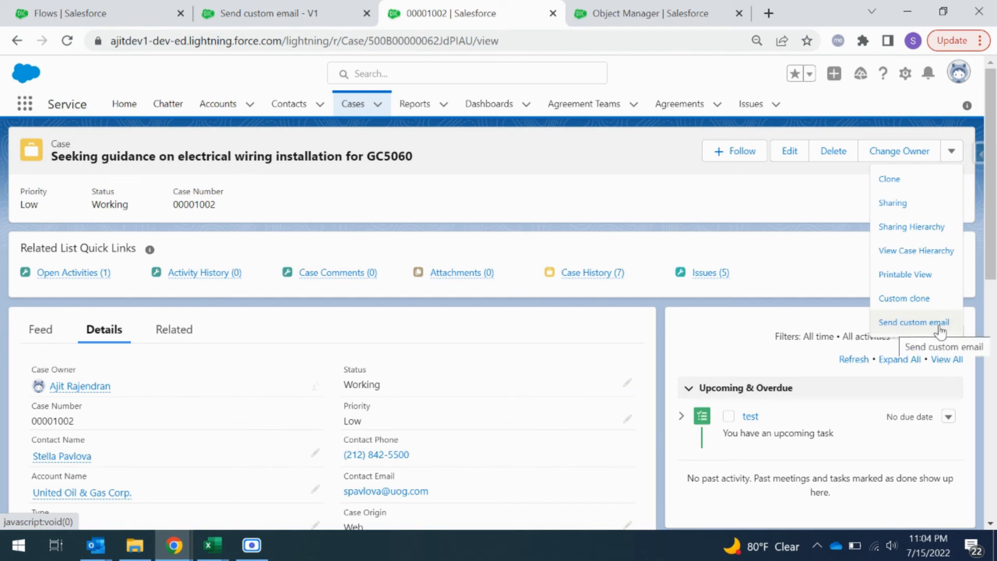
left_click(921, 325)
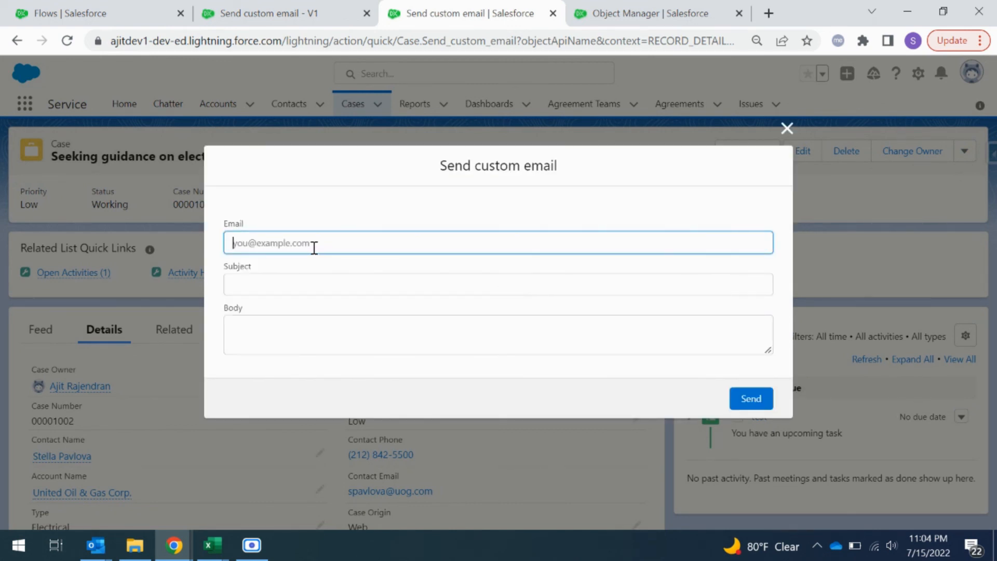
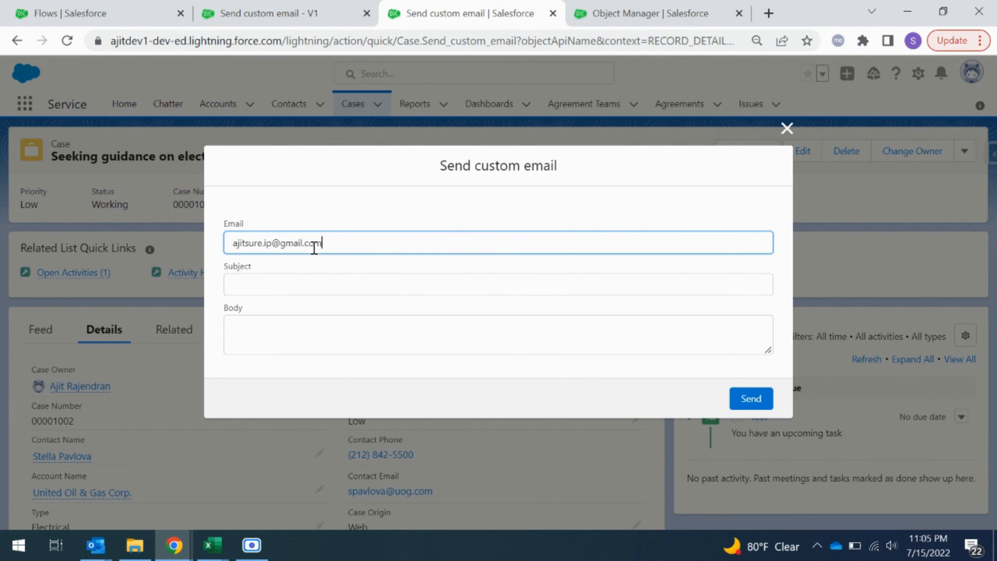
Step: Set the subject to "Test email" and the body to "Test email subject", and send the email
left_click(320, 285)
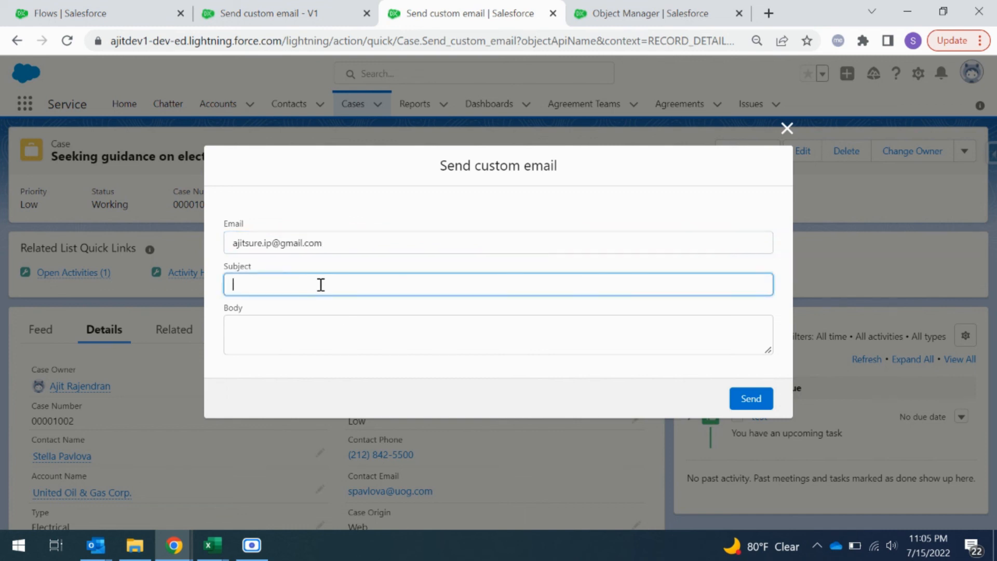
type("Test email")
left_click(376, 336)
type("Test email s")
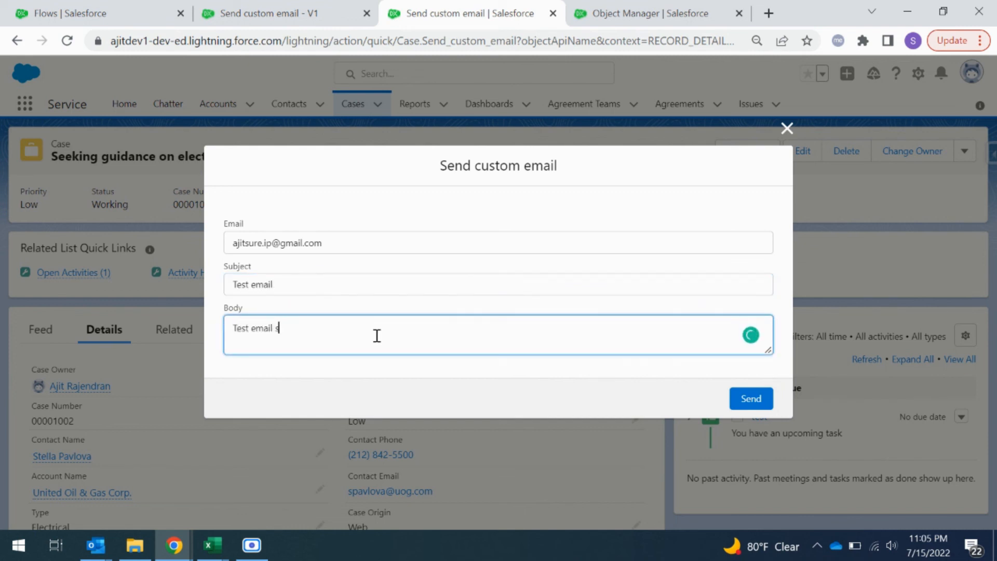
type("ubject")
left_click(528, 369)
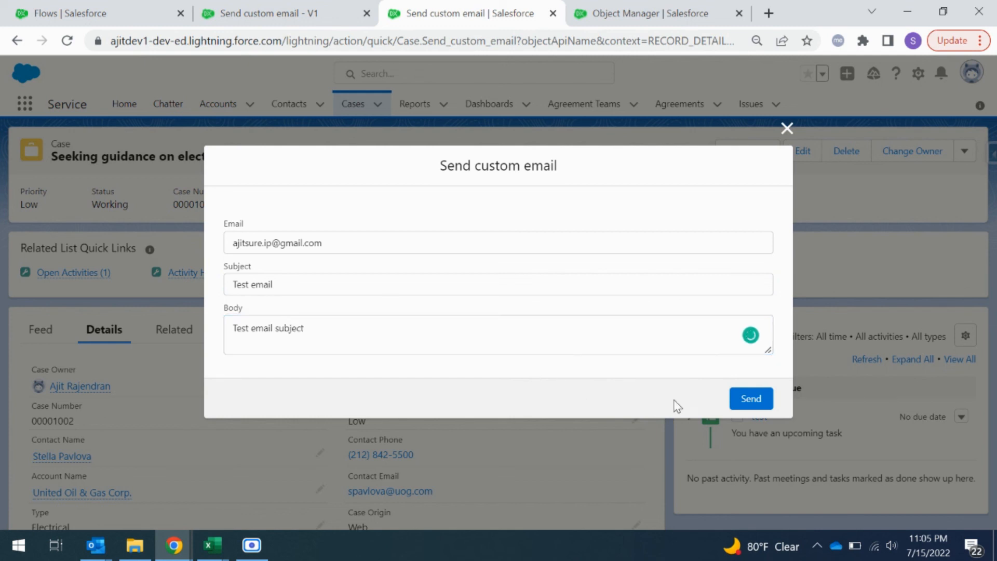
left_click(748, 399)
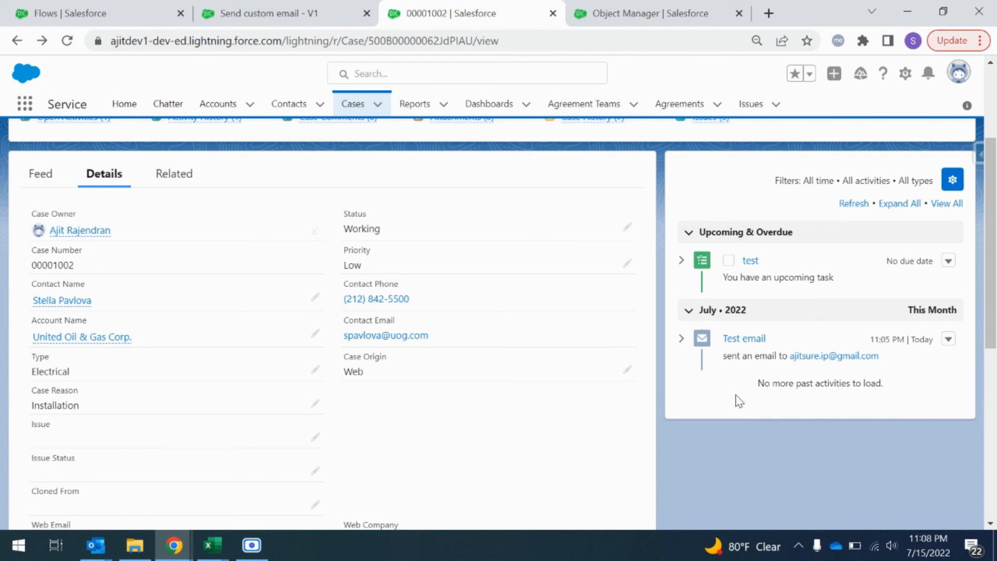
Step: Open the logged Test email from the case's activity timeline and review its detail fields and message content
left_click(743, 340)
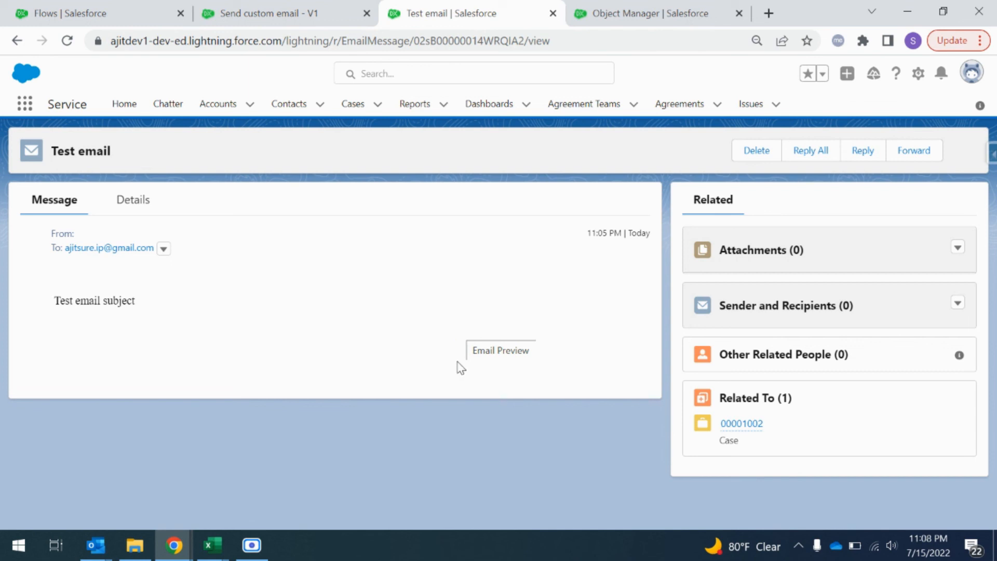
left_click(135, 203)
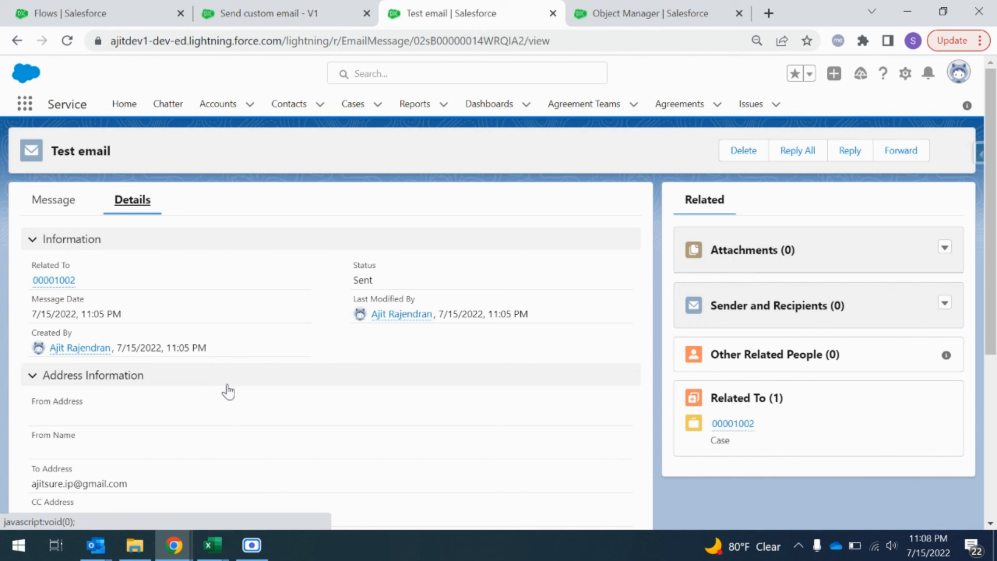
scroll(228, 392, "down", 5)
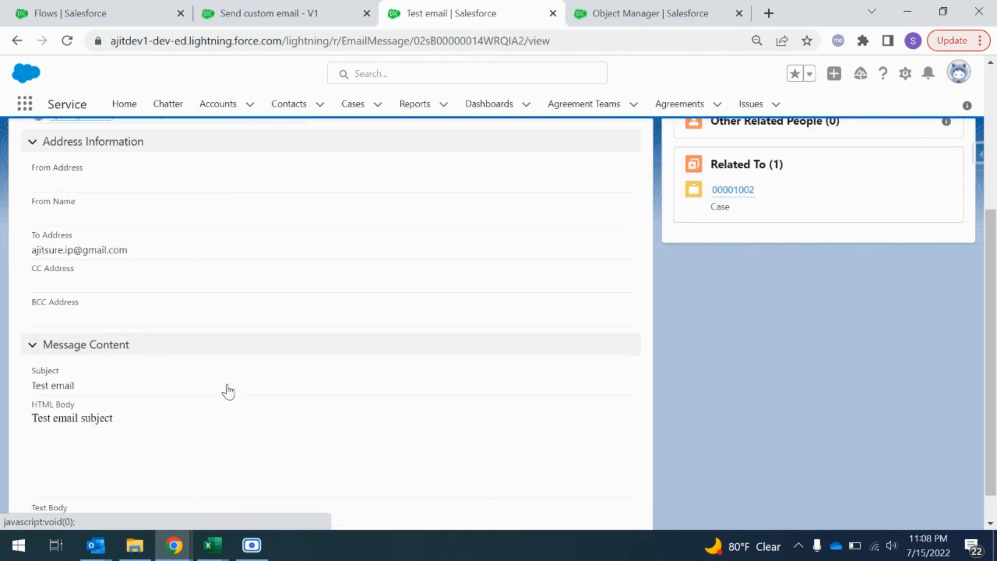
scroll(231, 390, "up", 5)
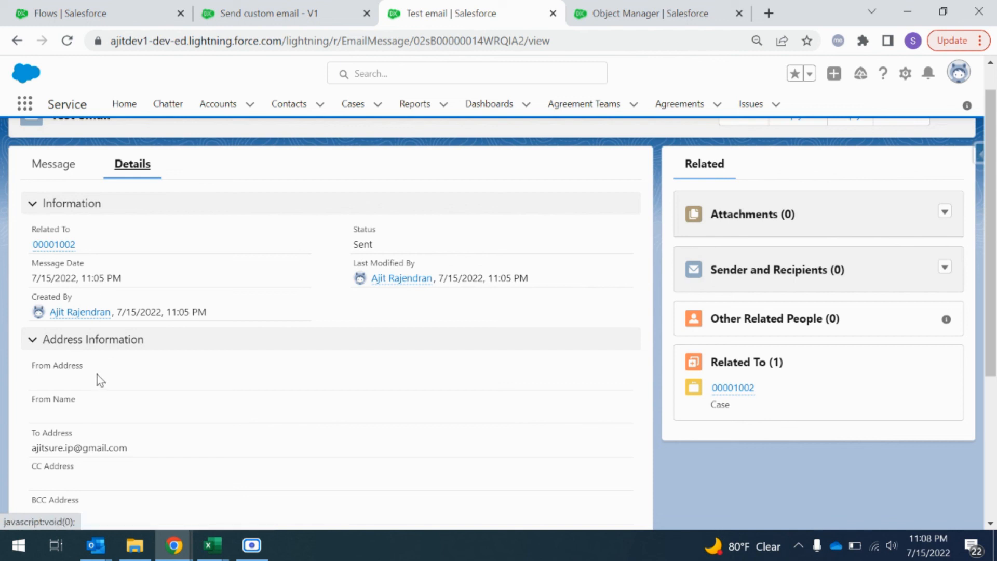
Step: Return to the Send custom email flow and open the Create activity element to review its Email Message field values
left_click(276, 9)
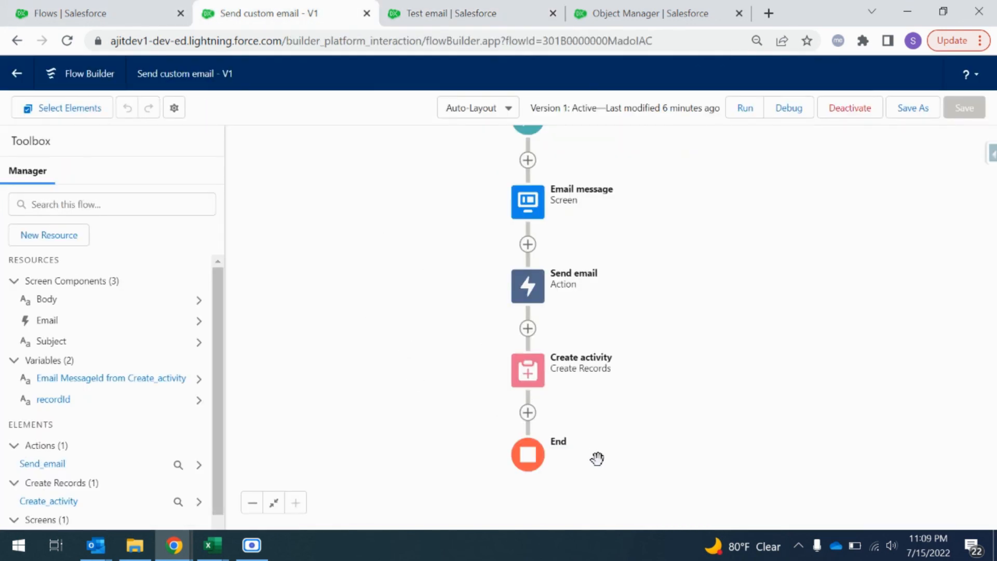
left_click(526, 372)
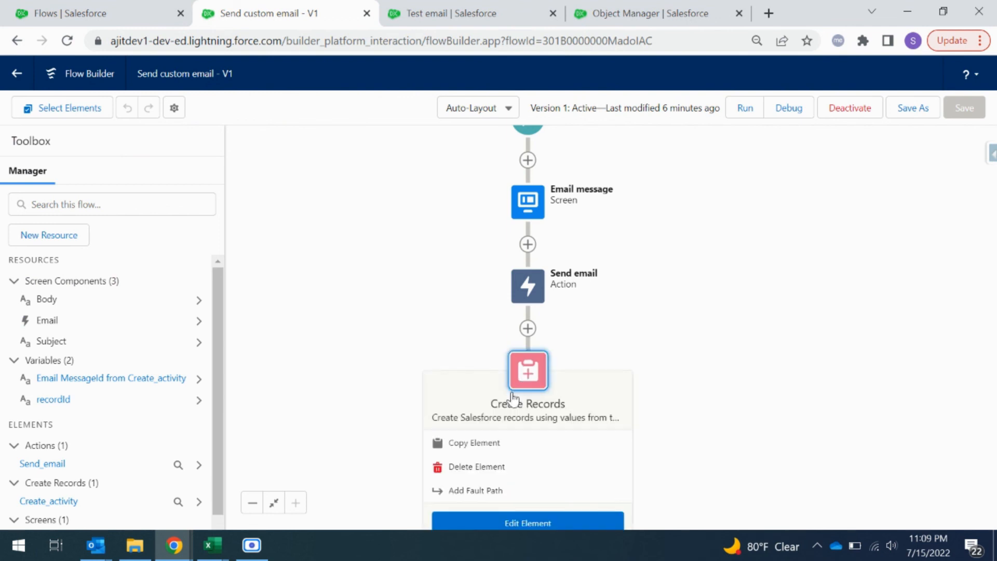
left_click(586, 526)
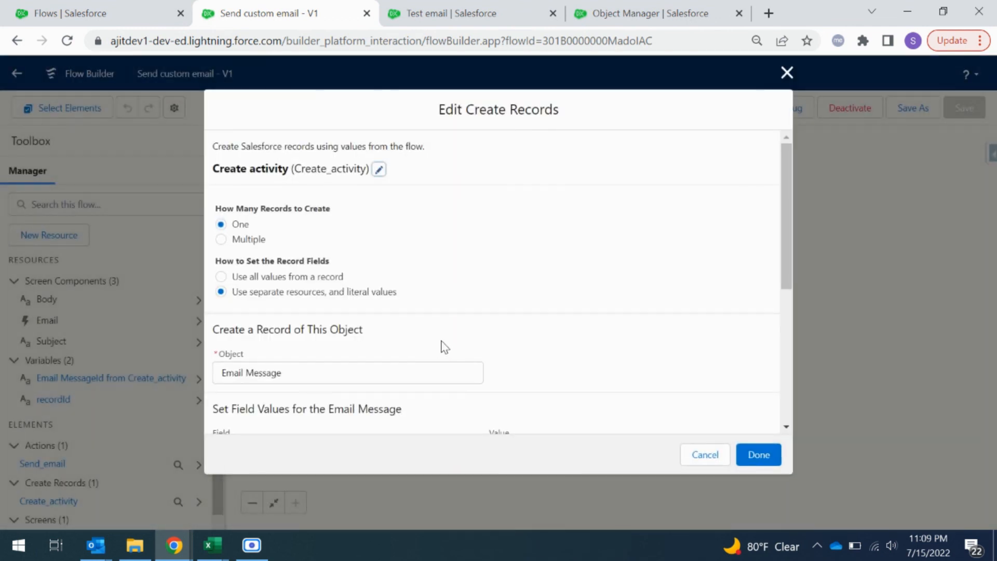
scroll(447, 347, "down", 5)
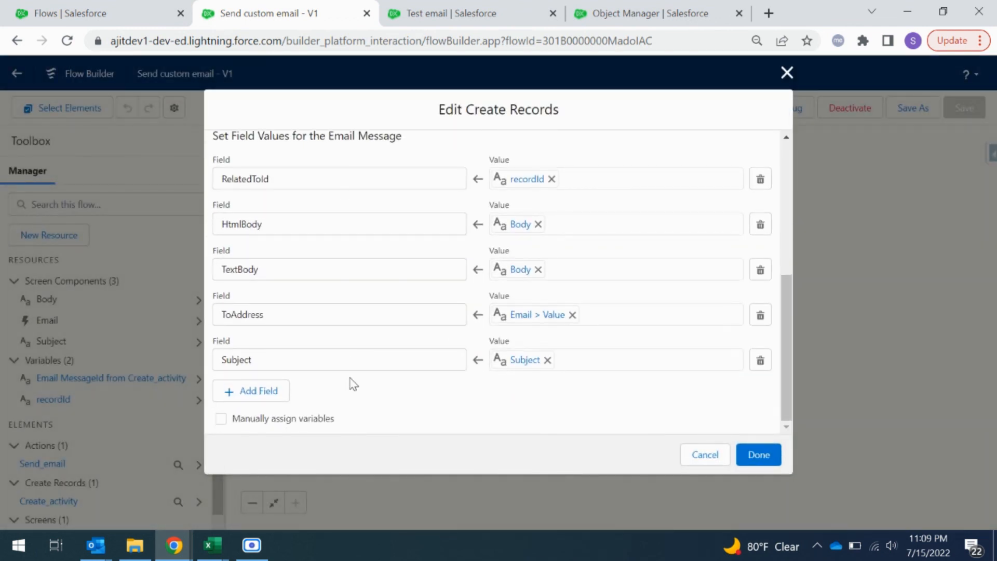